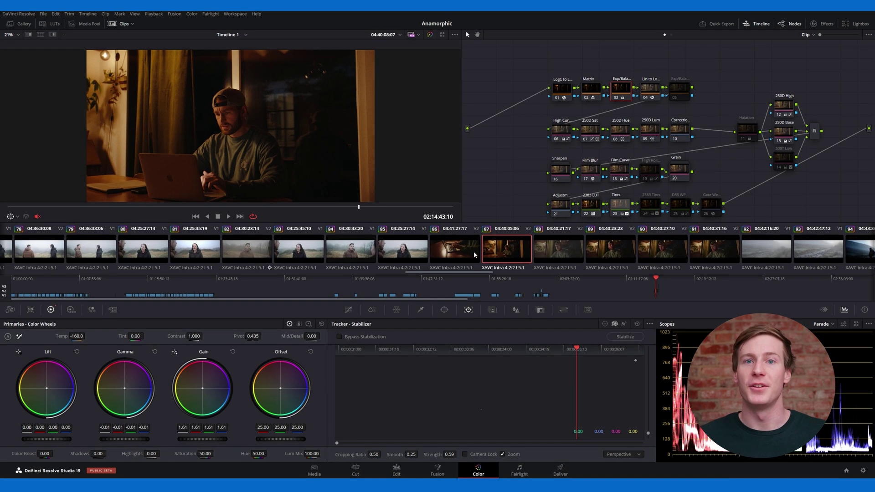
# Copy clip 86's grade onto the fireside clip and step through its correction nodes to the ARRI conversion
pyautogui.middleClick(474, 255)
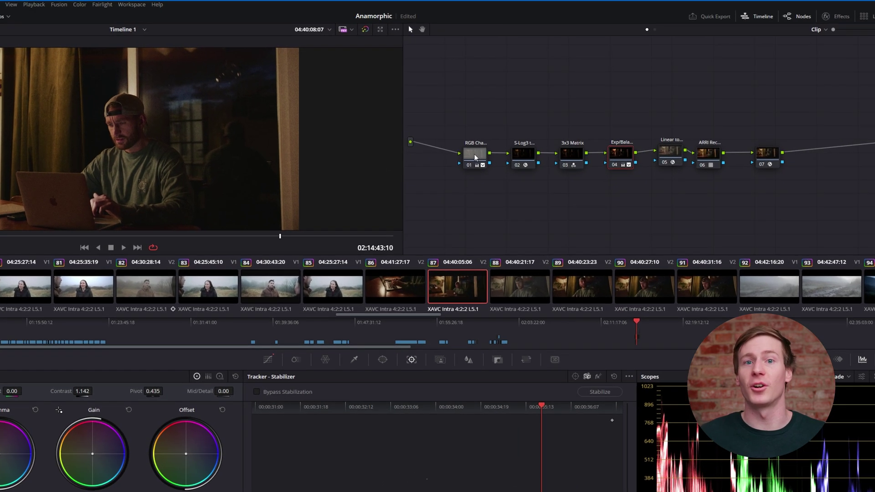
pyautogui.click(475, 157)
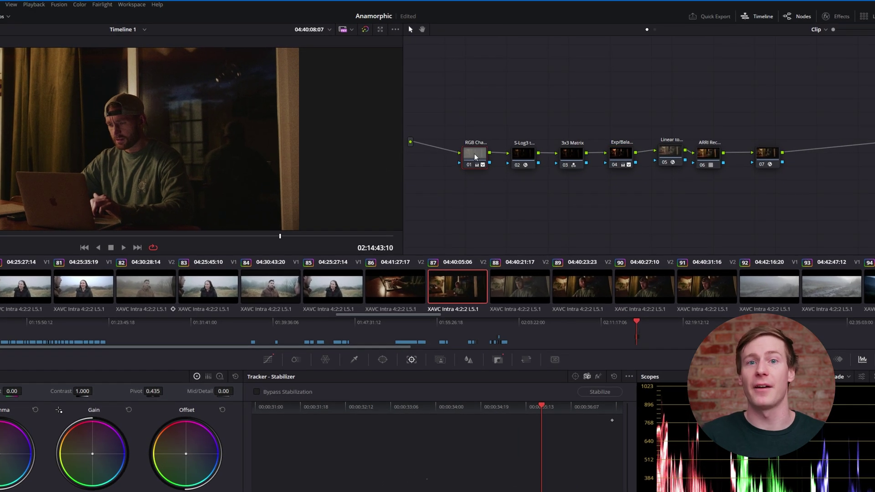
pyautogui.click(521, 159)
pyautogui.click(571, 161)
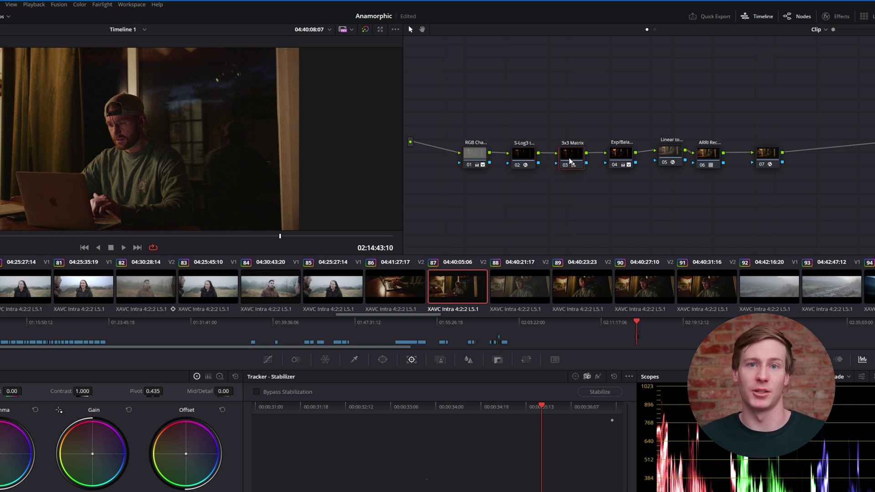
pyautogui.click(615, 157)
pyautogui.click(673, 159)
pyautogui.click(706, 159)
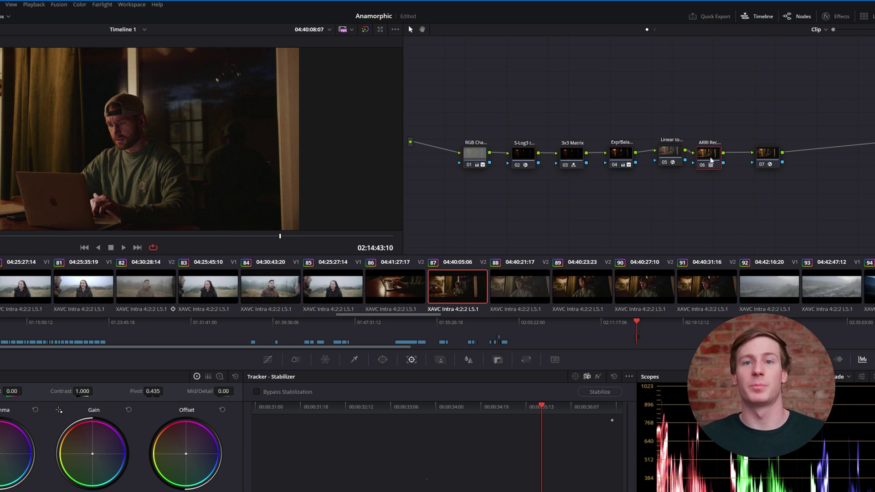
# Reset grades and nodes to a single node, then try a Layer node and undo it
pyautogui.rightClick(632, 211)
pyautogui.click(651, 219)
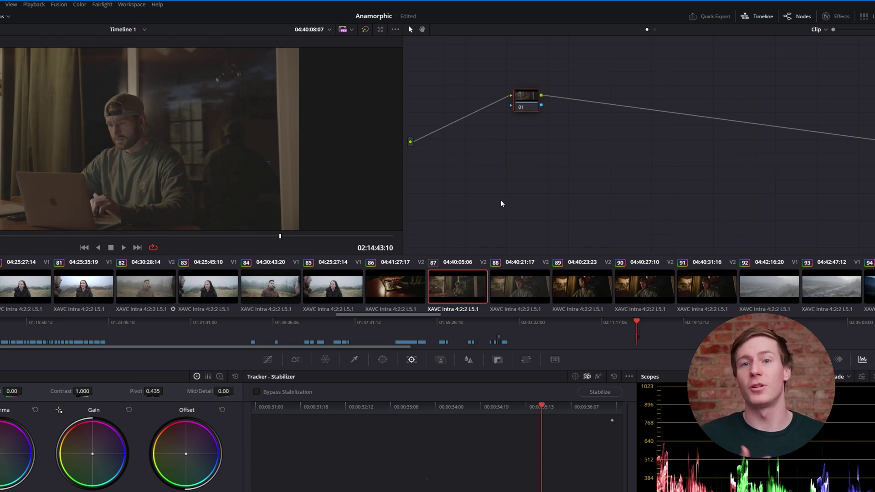
pyautogui.rightClick(525, 102)
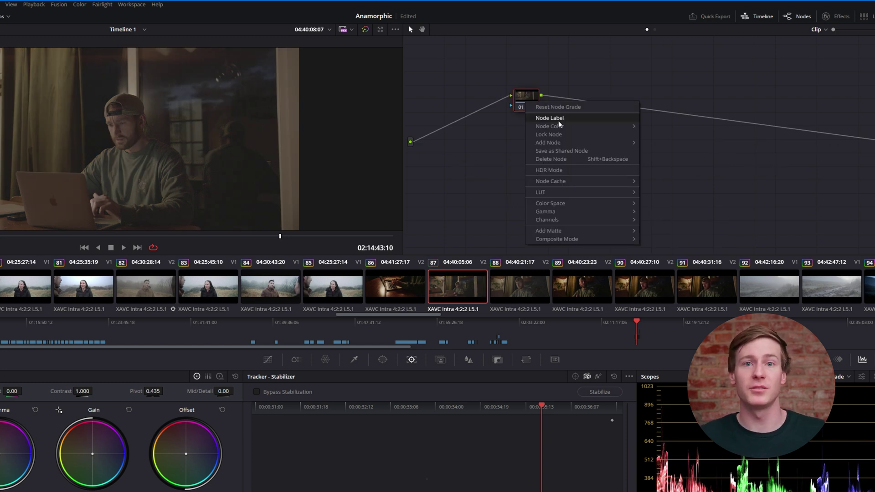
pyautogui.moveTo(565, 145)
pyautogui.click(662, 168)
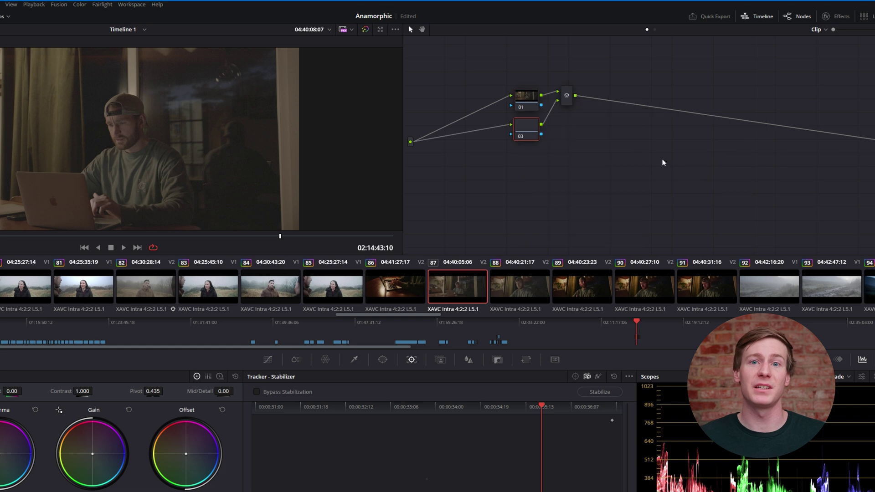
pyautogui.moveTo(526, 101); pyautogui.dragTo(583, 112)
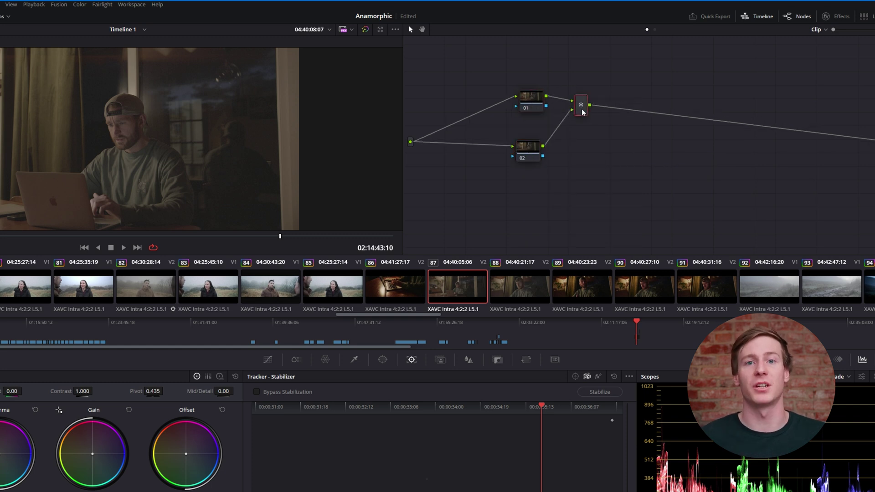
pyautogui.hotkey('ctrl', 'z')
pyautogui.hotkey('ctrl', 'z')
pyautogui.hotkey('ctrl', 'z')
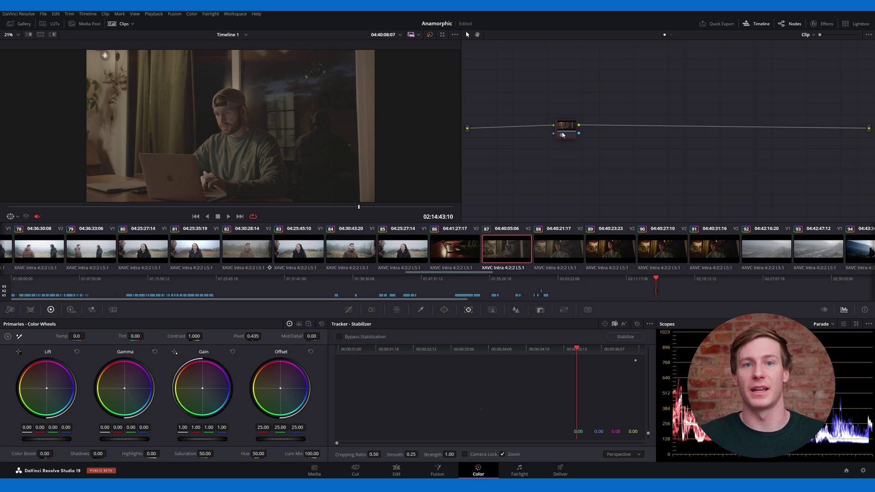
# Play foggy clip 82, preview clips 83 and 84, then return to clip 82
pyautogui.click(232, 261)
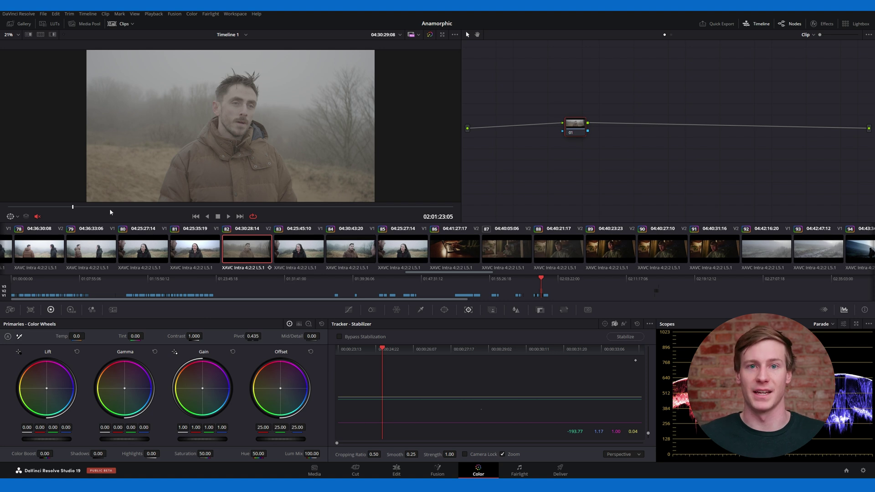
pyautogui.click(10, 208)
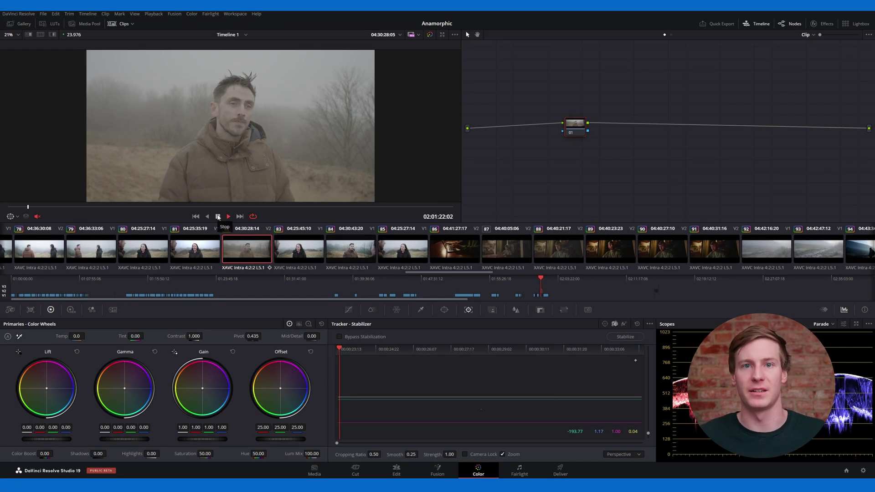
pyautogui.click(217, 217)
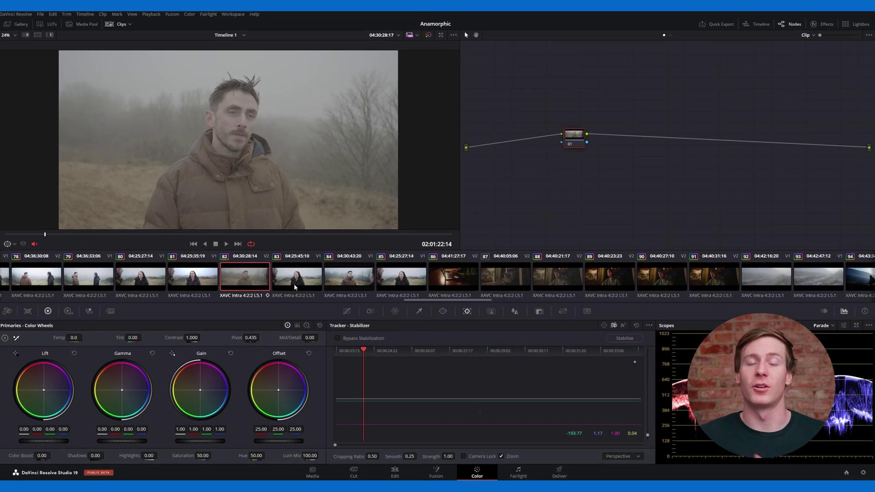
pyautogui.click(196, 353)
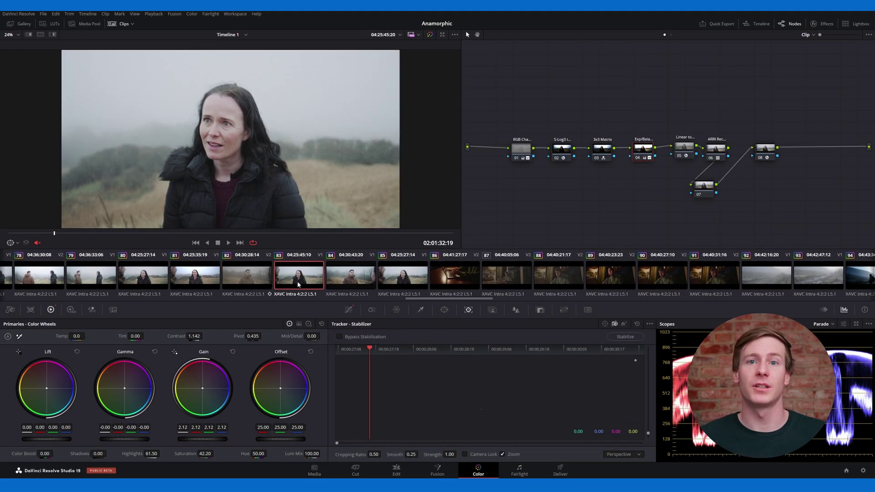
pyautogui.click(338, 279)
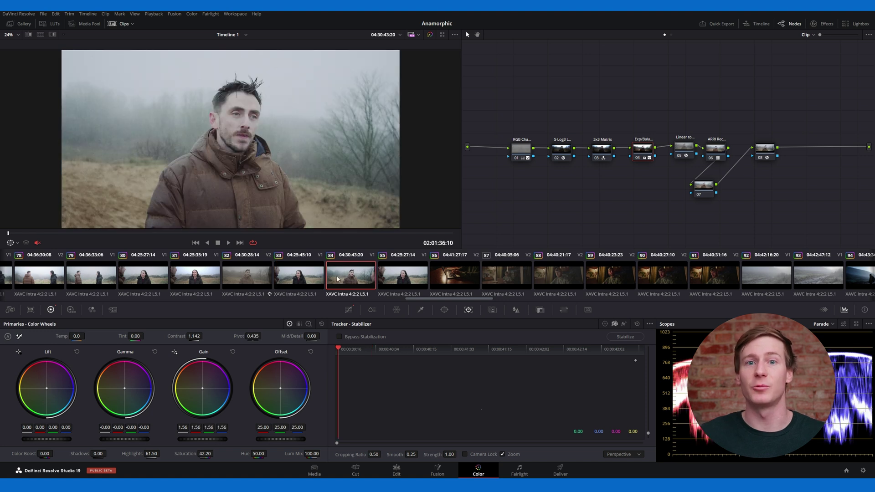
pyautogui.click(310, 280)
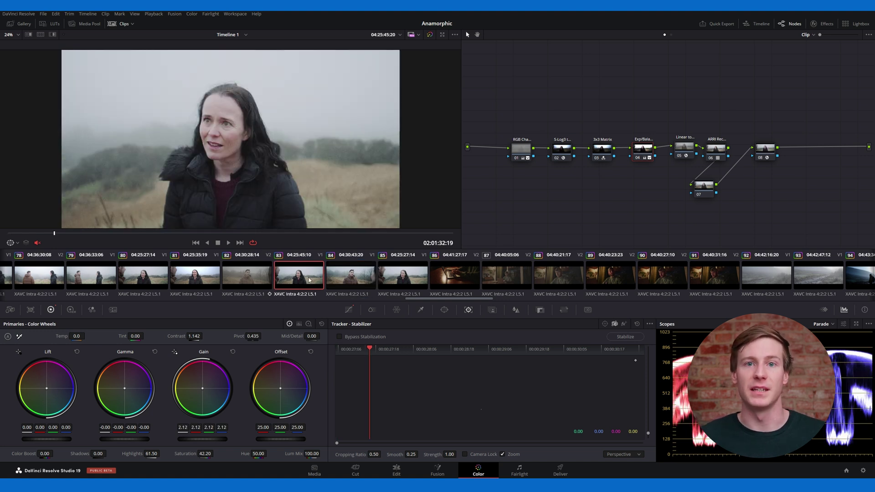
pyautogui.click(247, 276)
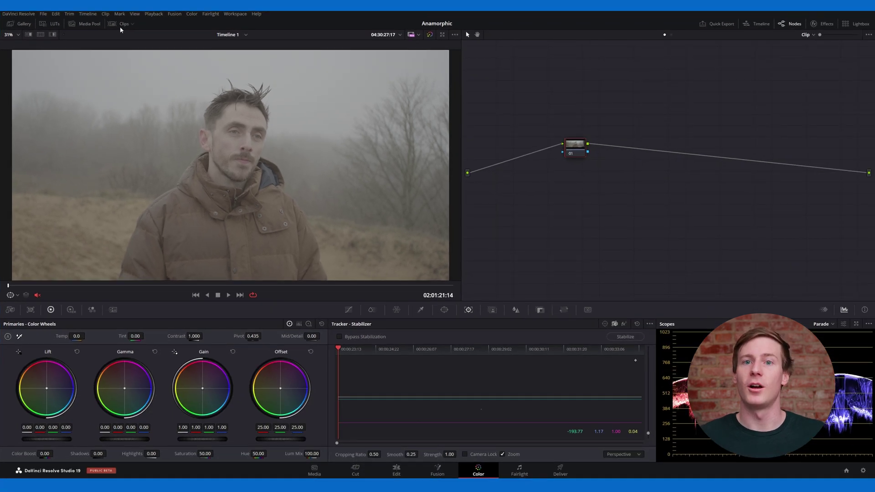
# Move node 01 left, add serial nodes, then delete them so only node 01 remains
pyautogui.moveTo(579, 149); pyautogui.dragTo(547, 154)
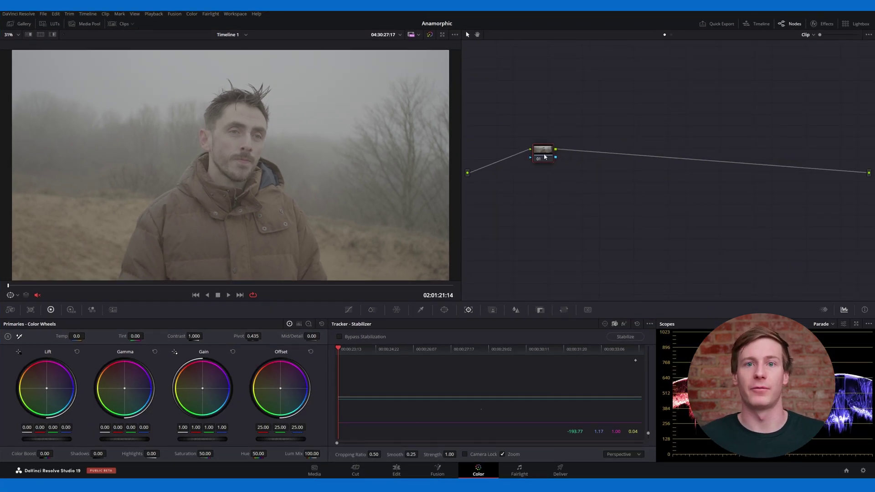
pyautogui.hotkey('alt', 's')
pyautogui.hotkey('alt', 's')
pyautogui.hotkey('alt', 's')
pyautogui.hotkey('alt', 's')
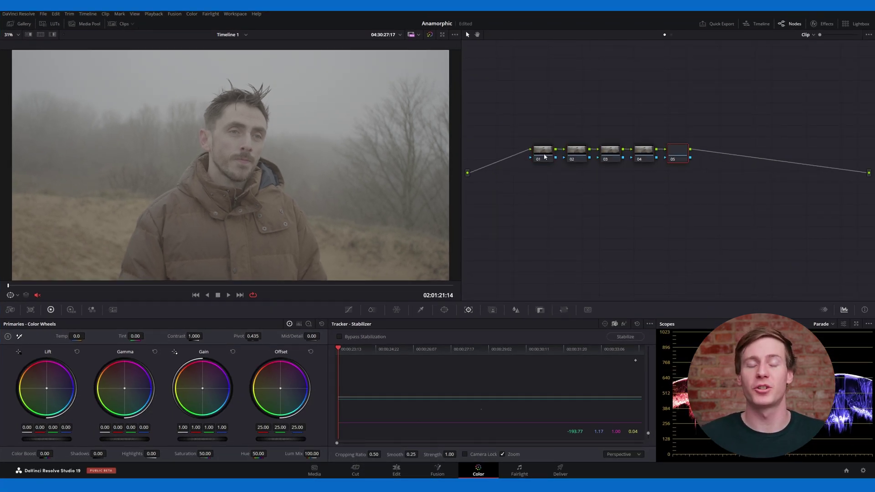
pyautogui.press('Delete')
pyautogui.press('Delete')
pyautogui.press('Delete')
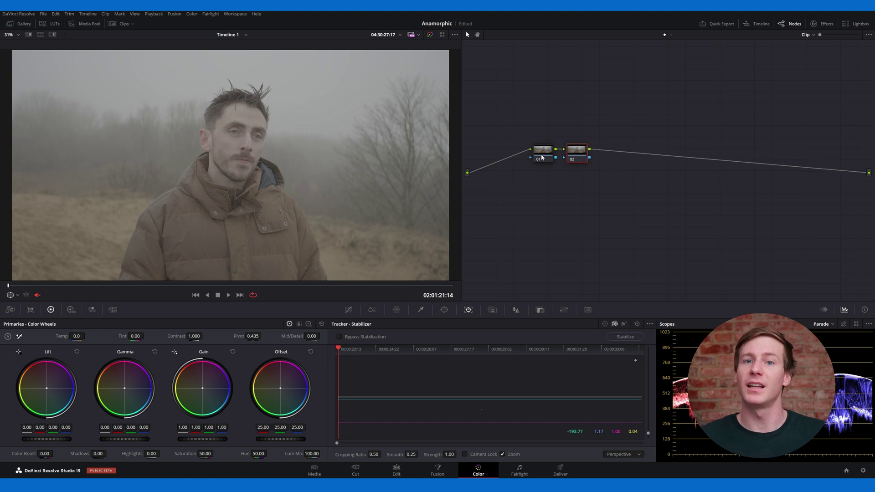
pyautogui.press('Delete')
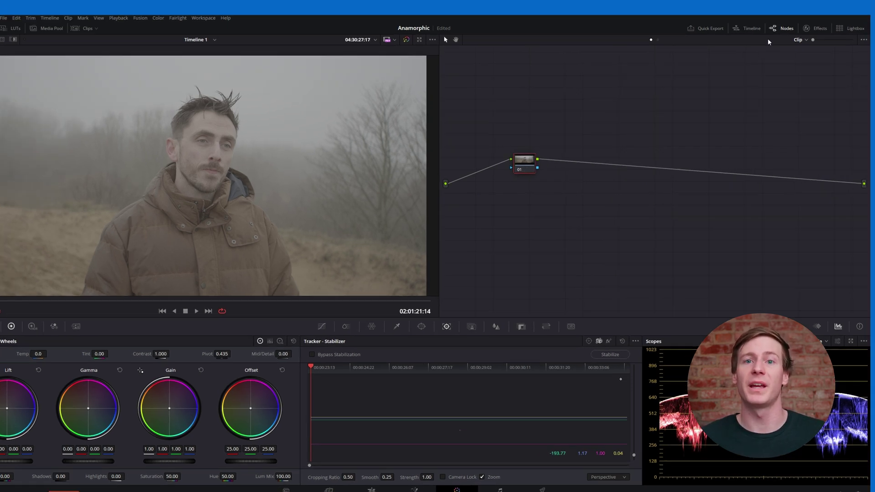
# From the Effects library, try a Gaussian Blur on node 01 and undo it
pyautogui.click(822, 23)
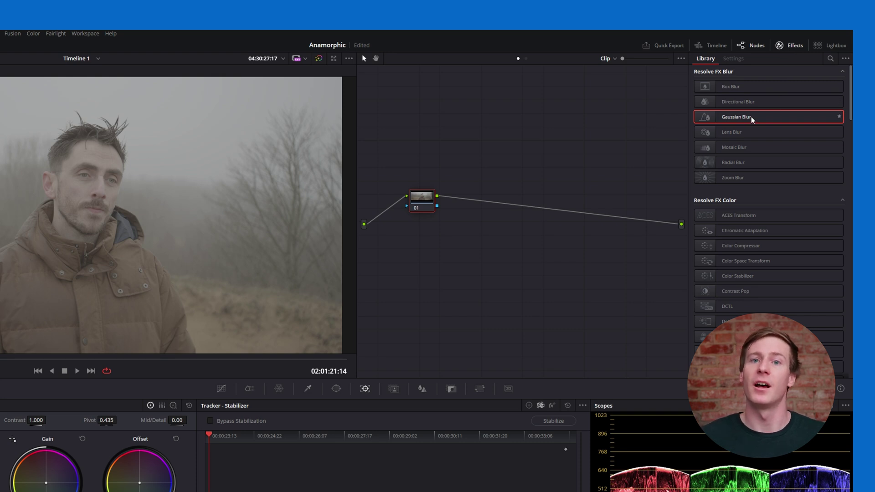
pyautogui.moveTo(752, 120); pyautogui.dragTo(429, 200)
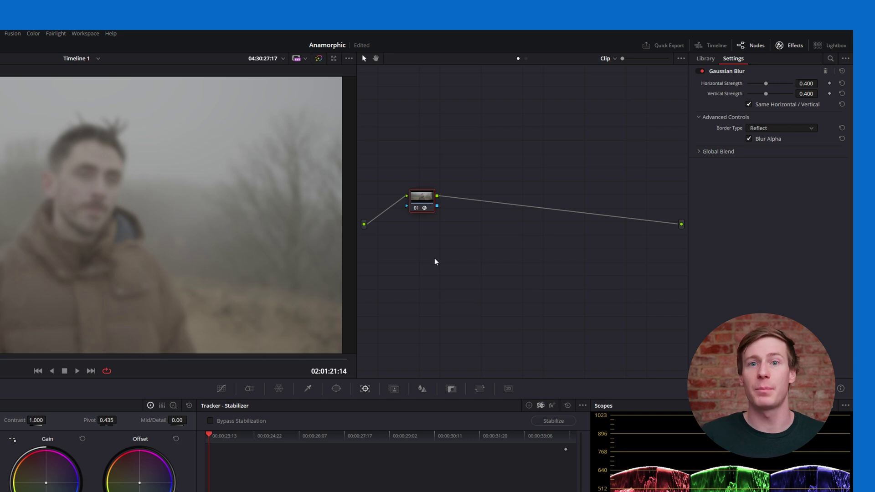
pyautogui.hotkey('ctrl', 'z')
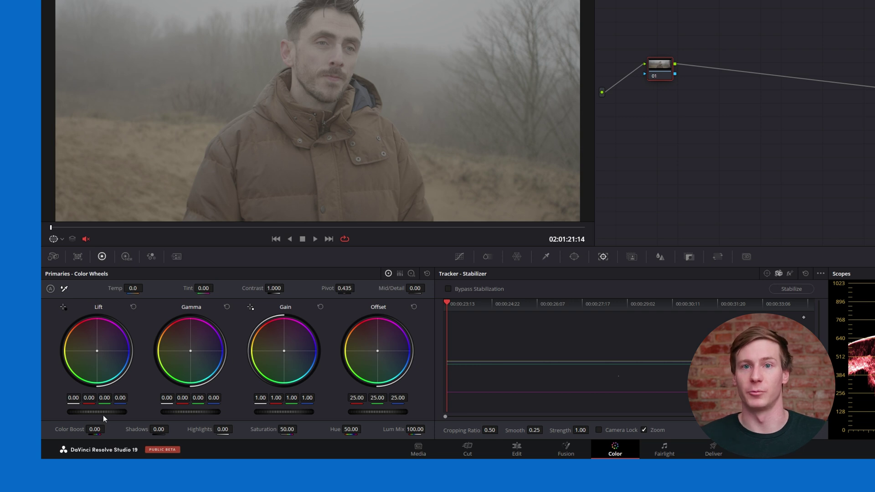
# Lower Lift slightly, raise Gamma slightly and push the midtones toward cooler blue
pyautogui.moveTo(105, 412); pyautogui.dragTo(102, 412)
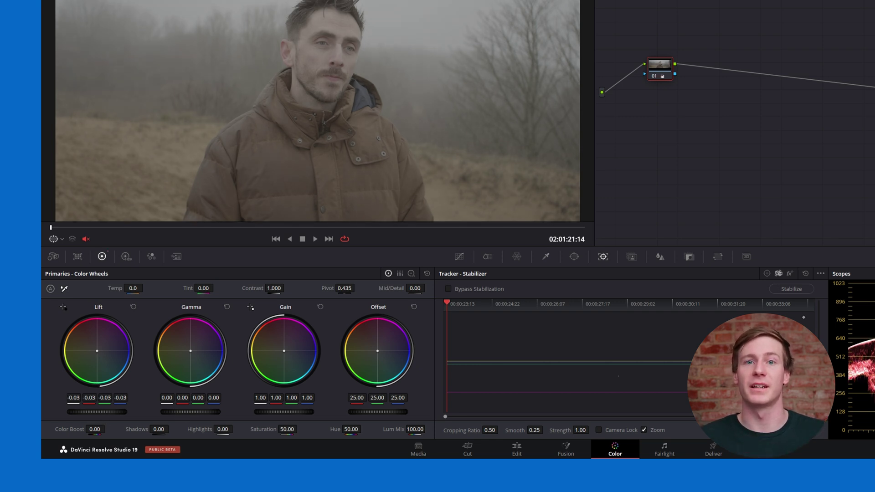
pyautogui.moveTo(157, 412); pyautogui.dragTo(163, 412)
pyautogui.moveTo(190, 352); pyautogui.dragTo(193, 354)
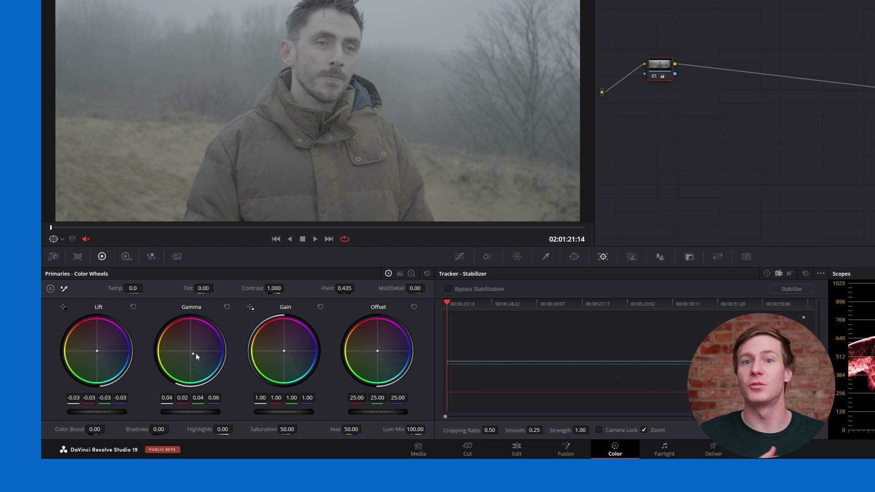
# Cycle through the primaries modes and palettes, then reset the colour wheels to neutral
pyautogui.click(400, 273)
pyautogui.click(399, 274)
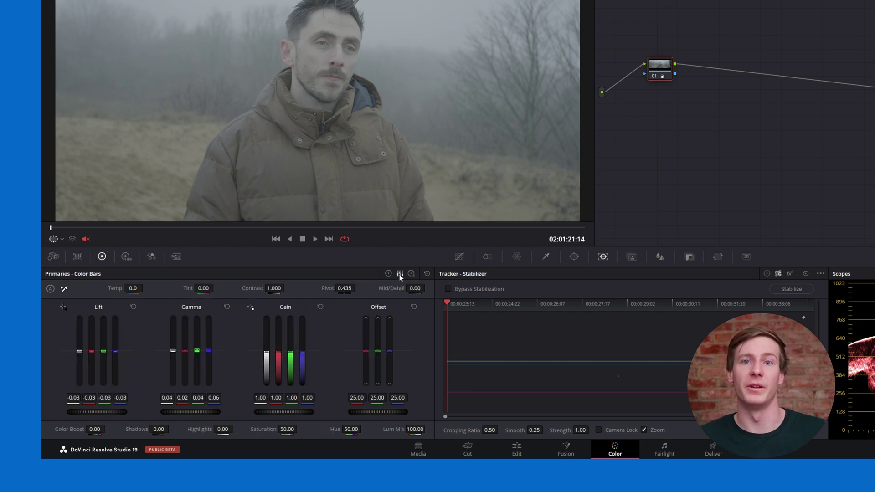
pyautogui.click(388, 274)
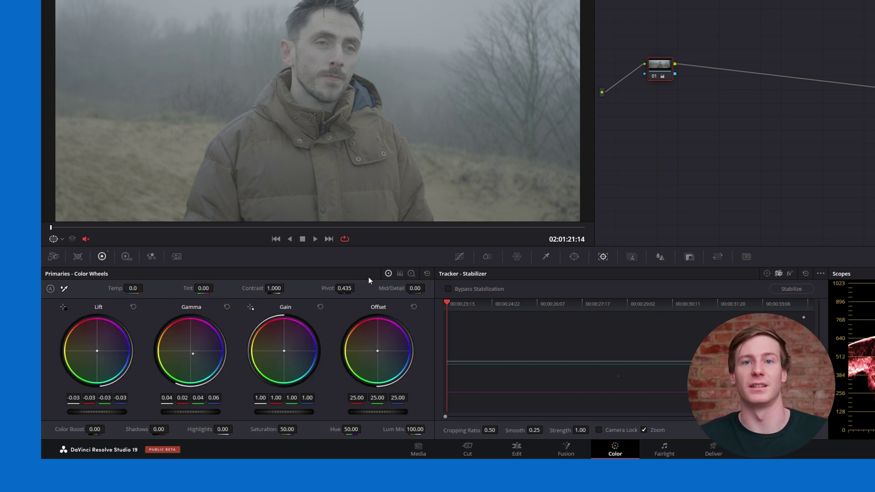
pyautogui.click(125, 257)
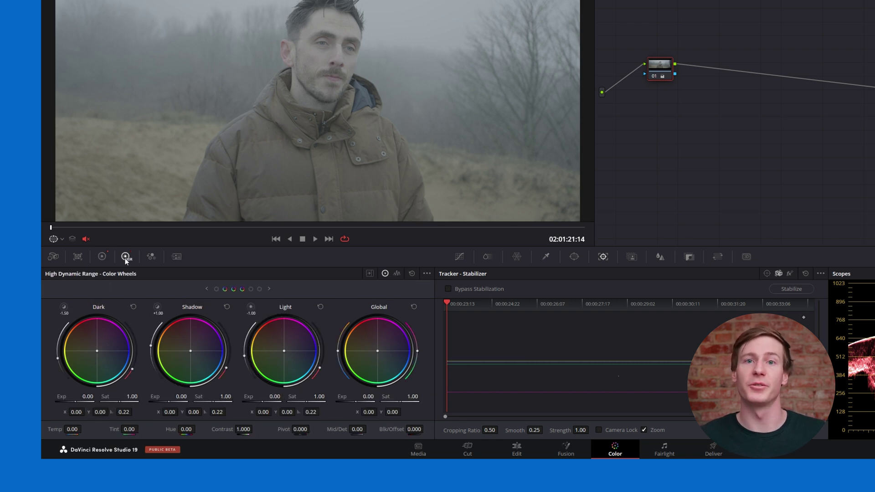
pyautogui.click(77, 258)
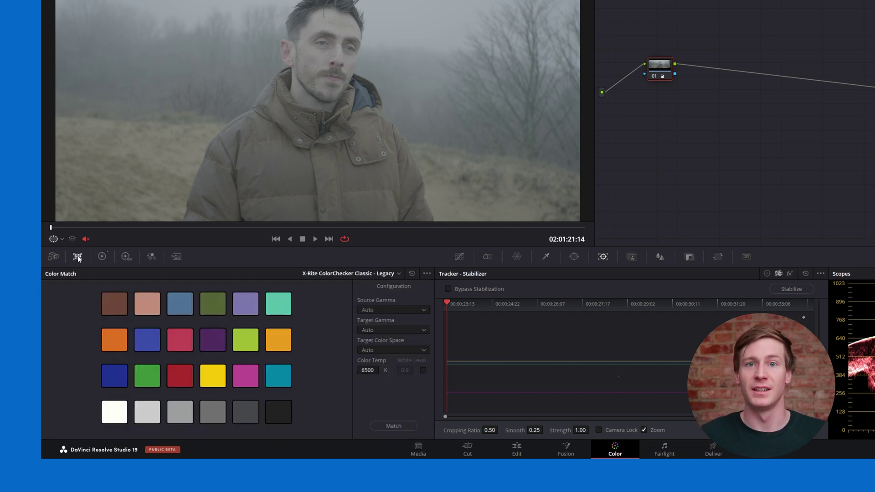
pyautogui.click(102, 257)
pyautogui.click(427, 274)
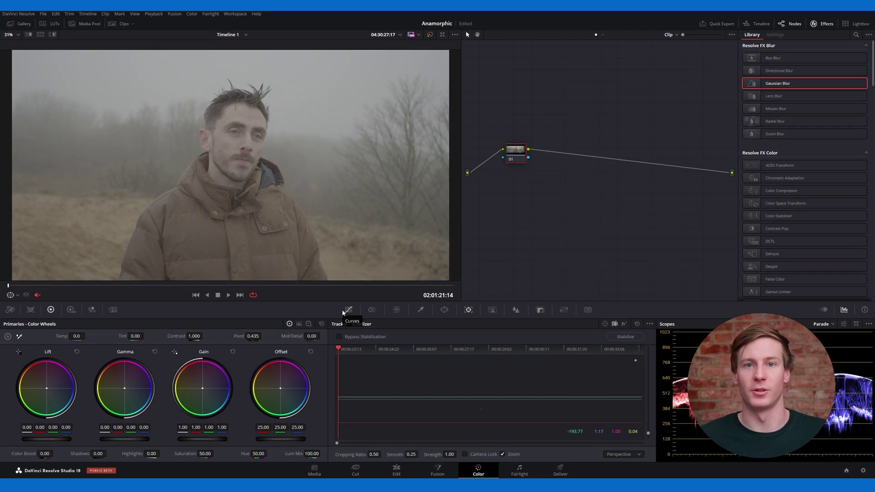
pyautogui.click(460, 256)
# Build a contrast S-curve by pulling a low point down and raising a high point
pyautogui.click(554, 324)
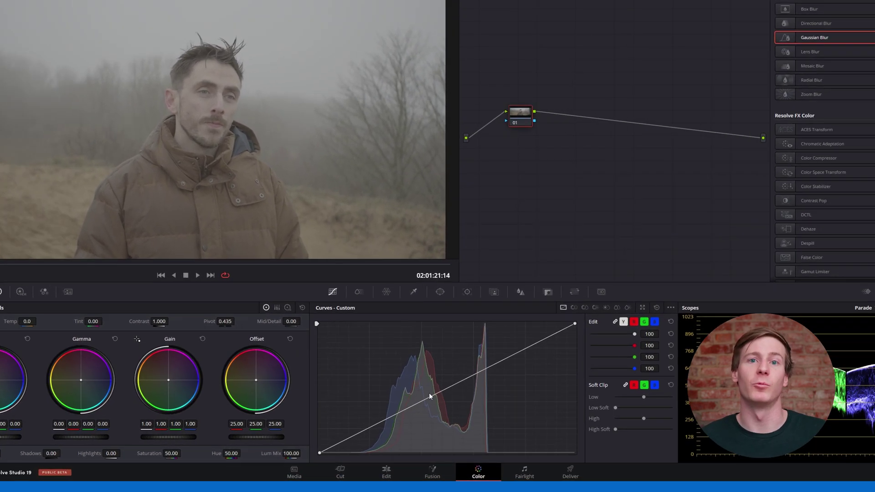
pyautogui.click(392, 428)
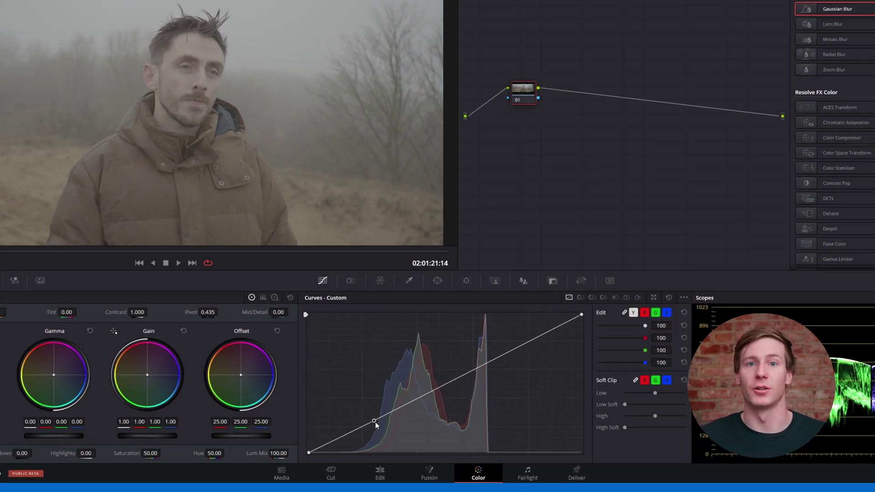
pyautogui.moveTo(375, 422); pyautogui.dragTo(384, 429)
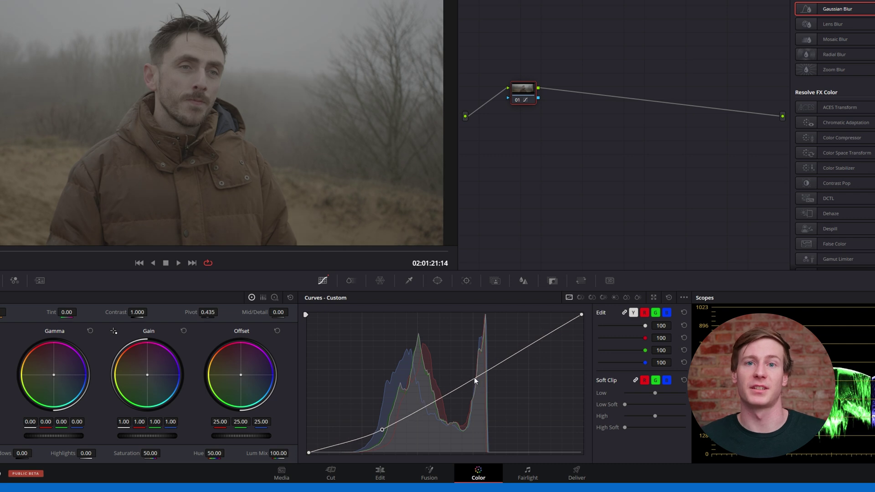
pyautogui.moveTo(474, 377); pyautogui.dragTo(472, 356)
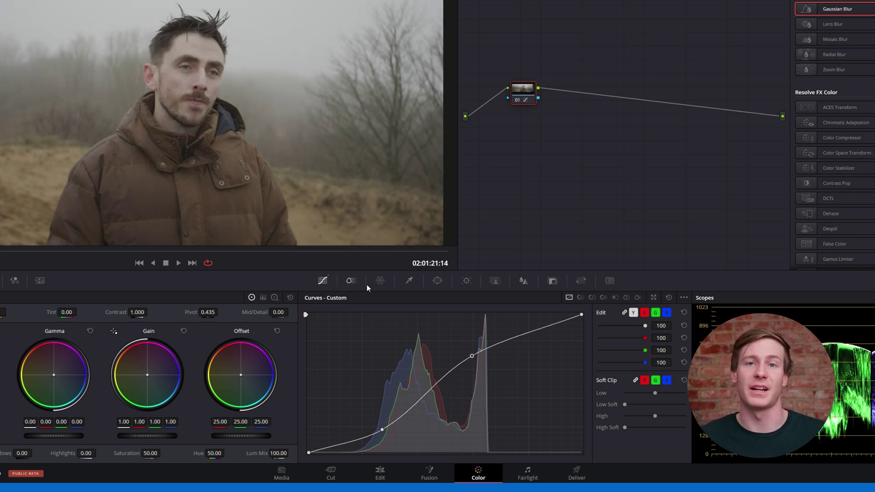
# In the Color Warper, select a cluster of grid points and shift them to tint green
pyautogui.click(579, 299)
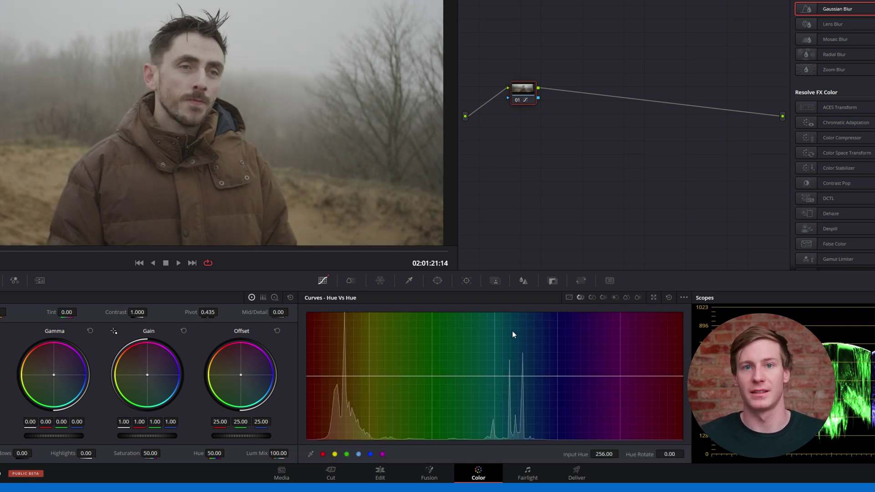
pyautogui.click(349, 281)
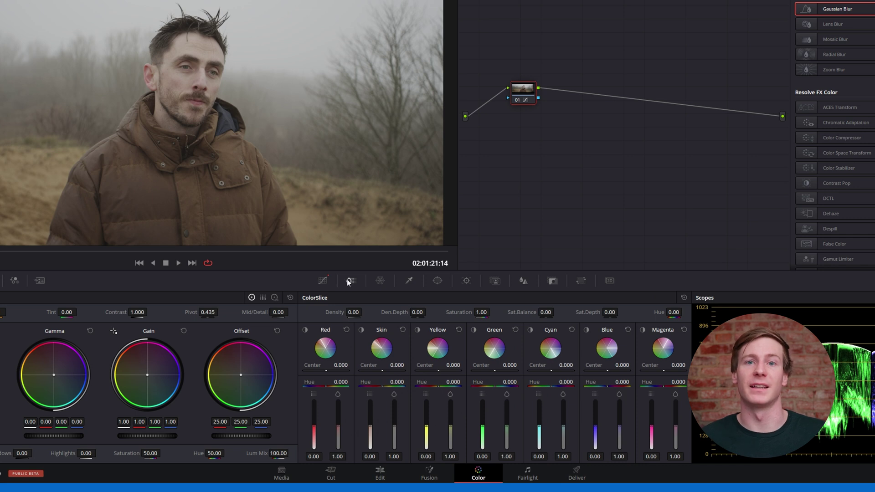
pyautogui.click(381, 280)
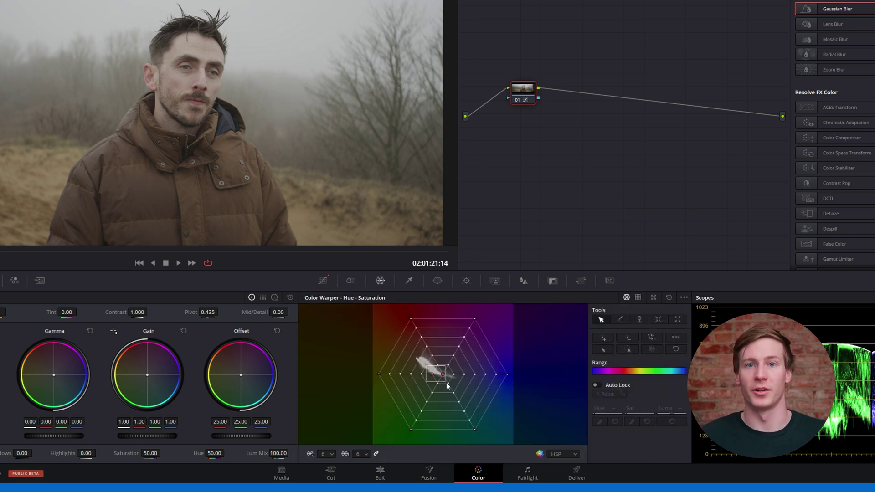
pyautogui.moveTo(425, 365); pyautogui.dragTo(476, 404)
pyautogui.moveTo(445, 377)
pyautogui.mouseDown()
pyautogui.moveTo(441, 407)
pyautogui.moveTo(449, 363)
pyautogui.moveTo(455, 385)
pyautogui.mouseUp()
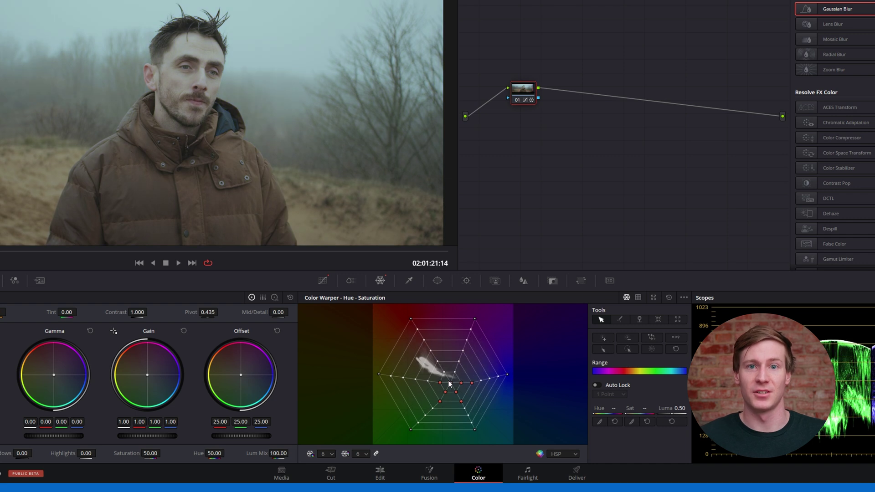
# Undo the green warp, add serial node 02, and try then undo a skin-tone qualifier
pyautogui.hotkey('ctrl', 'z')
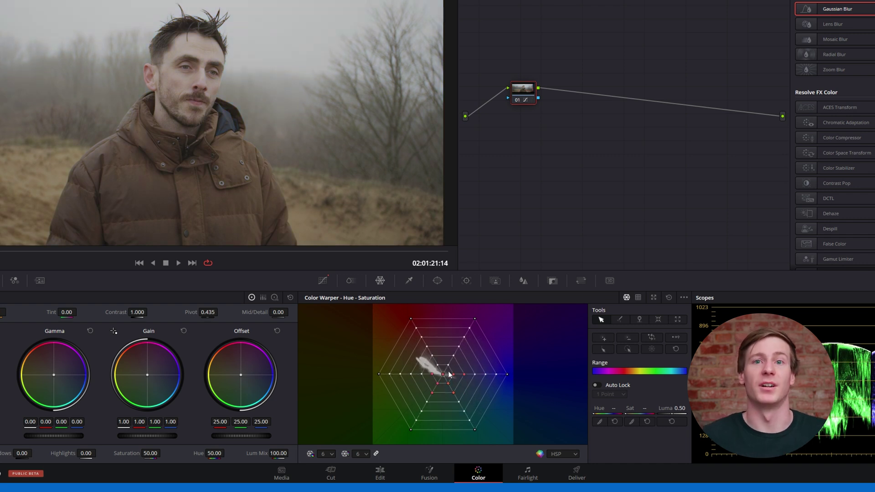
pyautogui.hotkey('alt', 's')
pyautogui.click(410, 281)
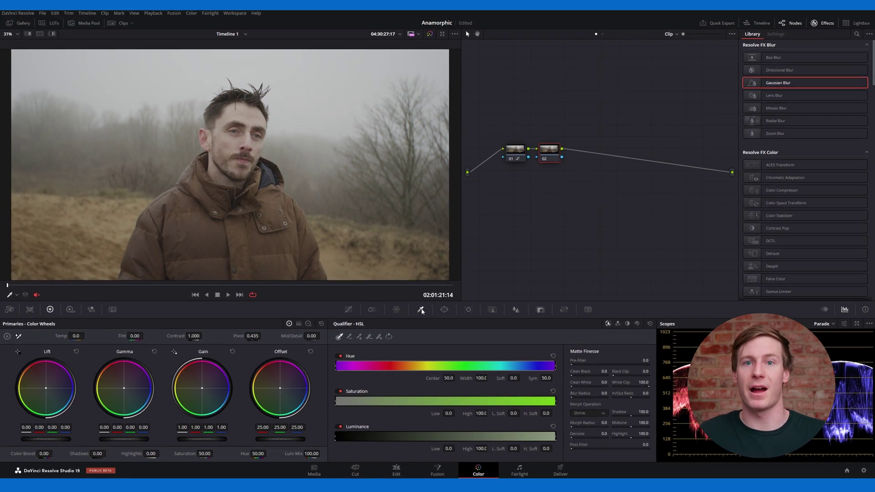
pyautogui.click(52, 34)
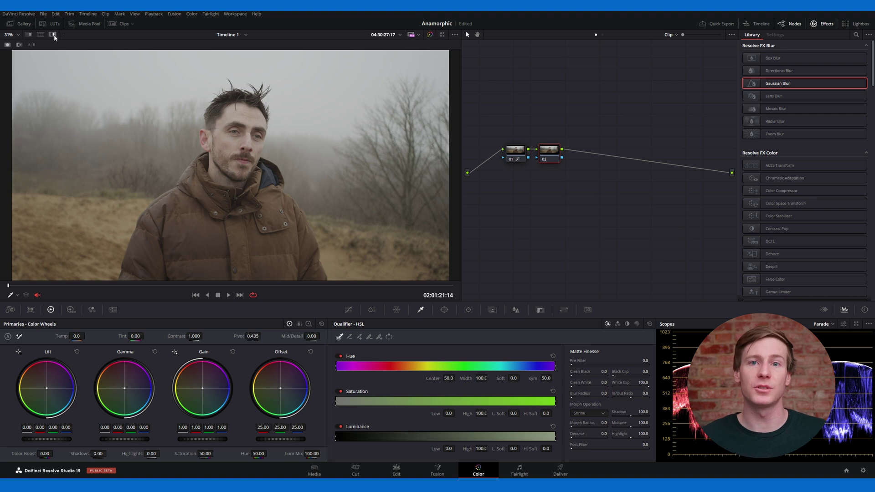
pyautogui.click(234, 137)
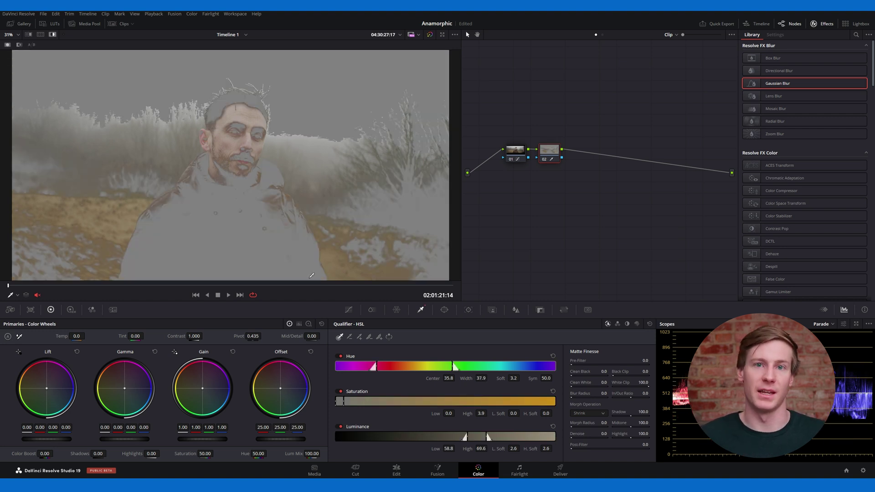
pyautogui.hotkey('ctrl', 'z')
# Try and remove a circle window, then run Stabilize (Smooth 0.25, Strength 1.00)
pyautogui.click(444, 311)
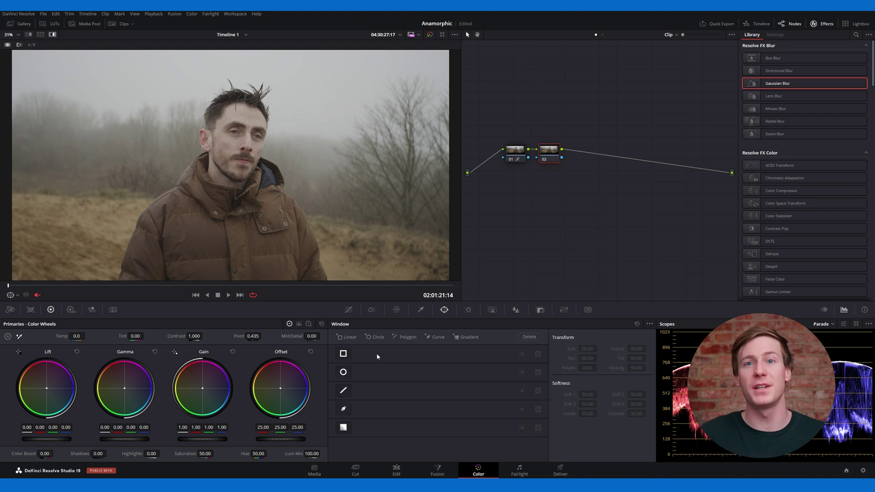
pyautogui.click(344, 372)
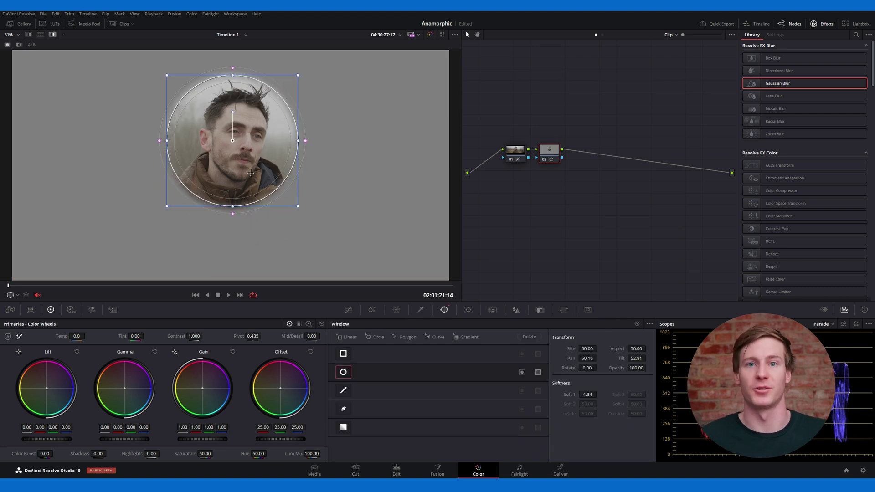
pyautogui.hotkey('ctrl', 'z')
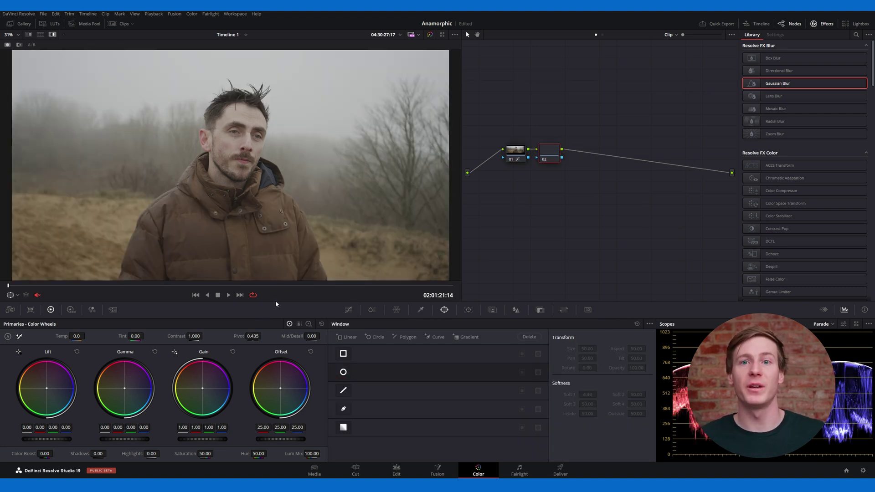
pyautogui.click(468, 310)
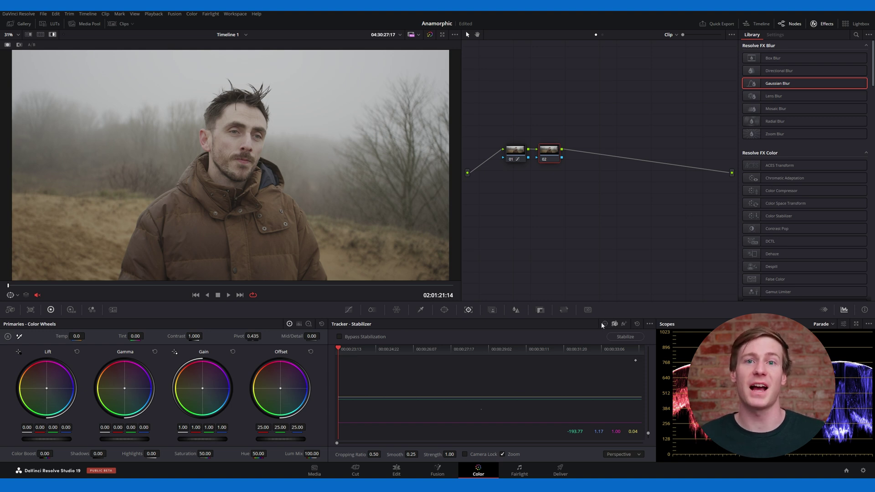
pyautogui.click(617, 337)
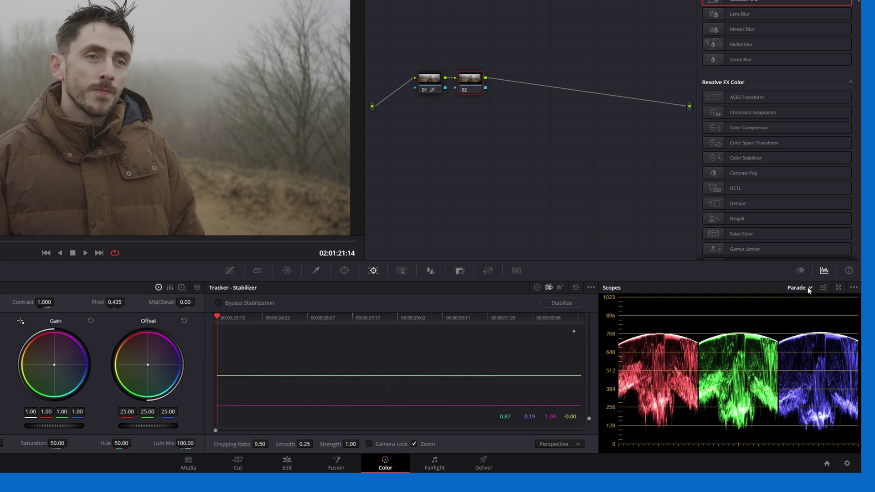
# Set the scope to RGB Parade, raise Gain to about 1.25 and lower Lift slightly
pyautogui.click(808, 287)
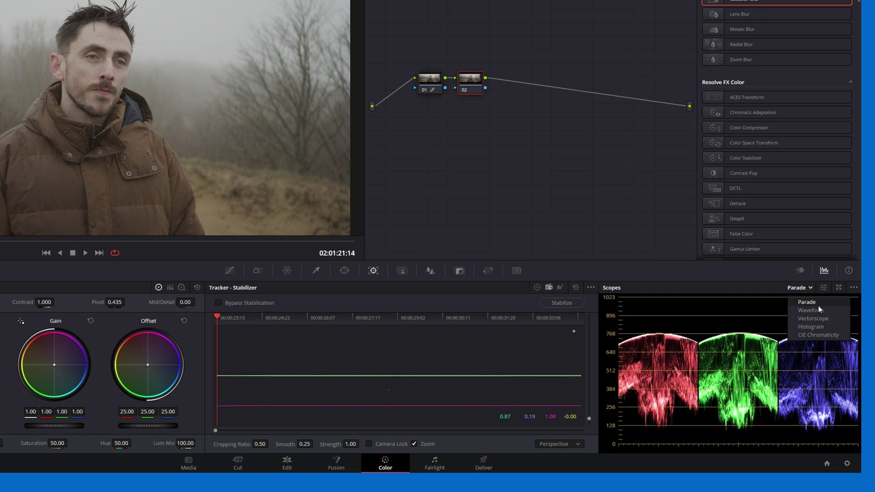
pyautogui.click(818, 309)
pyautogui.click(809, 288)
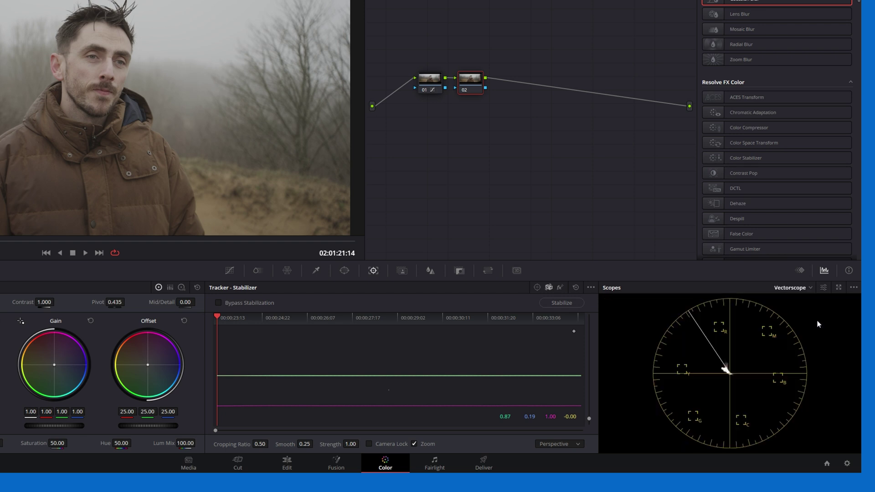
pyautogui.click(802, 288)
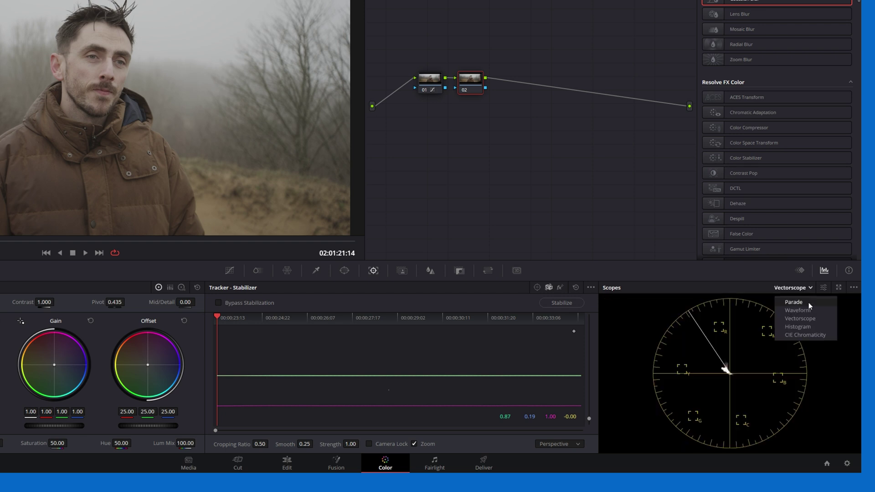
pyautogui.click(809, 302)
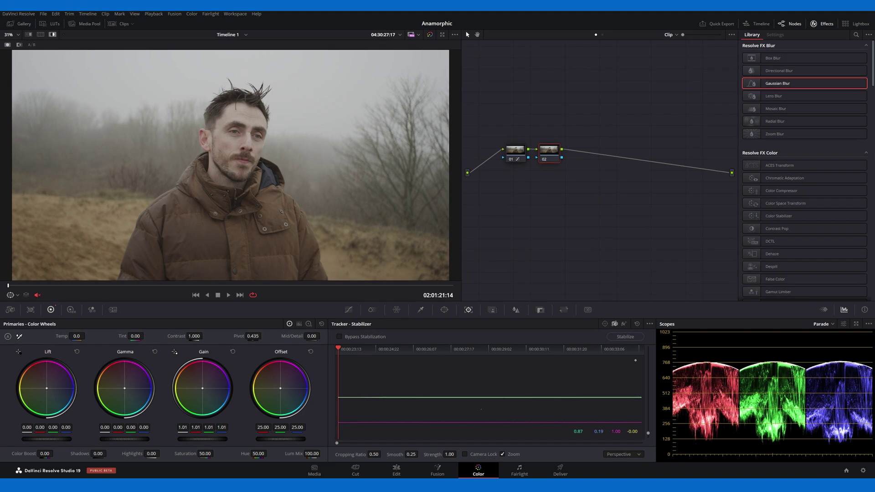
pyautogui.moveTo(202, 439); pyautogui.dragTo(233, 439)
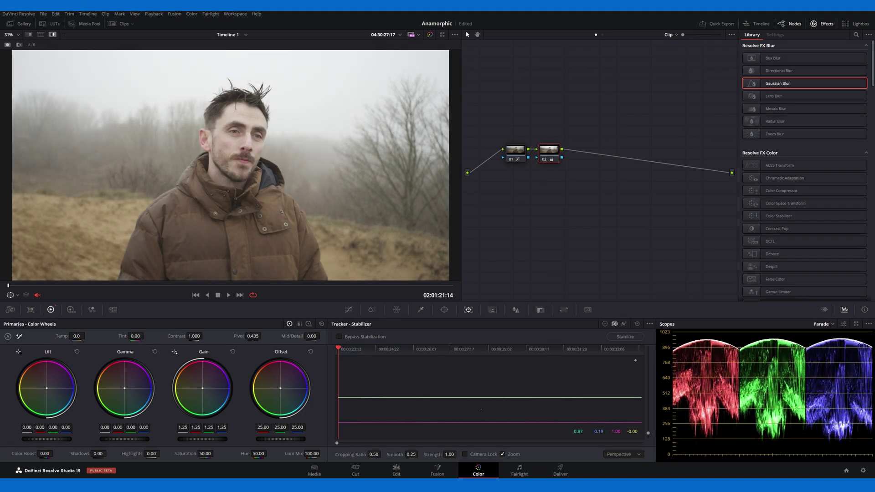
pyautogui.moveTo(47, 439); pyautogui.dragTo(39, 439)
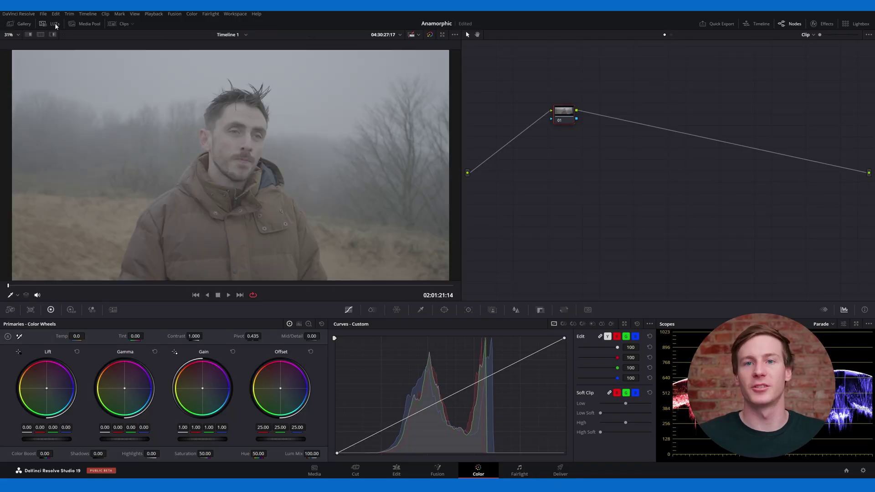
# Reposition node 01 and dismiss its options menu without applying a LUT
pyautogui.moveTo(570, 119); pyautogui.dragTo(543, 176)
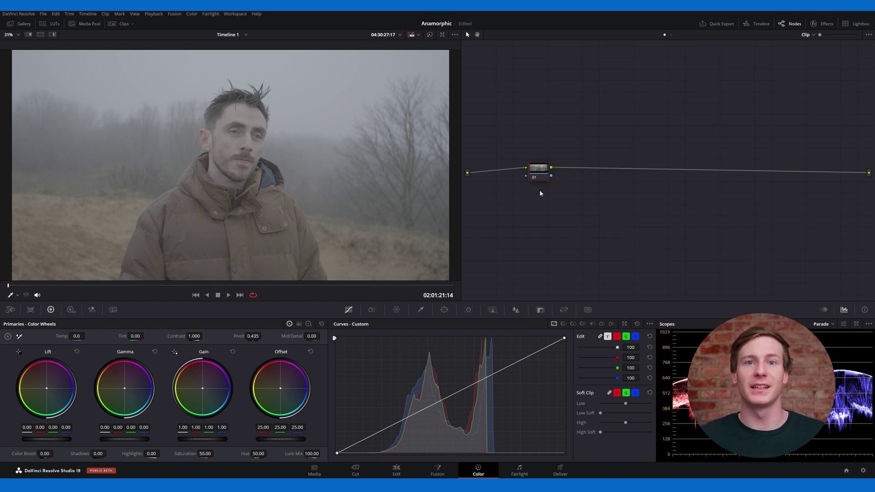
pyautogui.rightClick(541, 171)
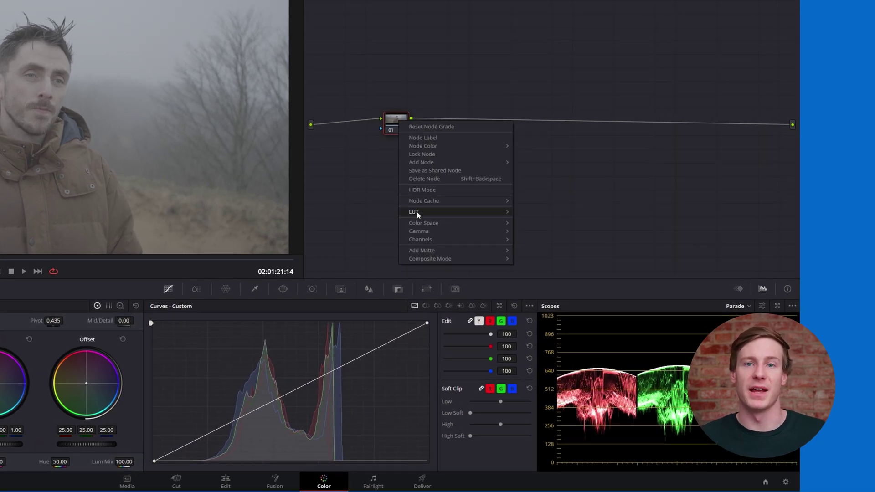
pyautogui.moveTo(417, 213)
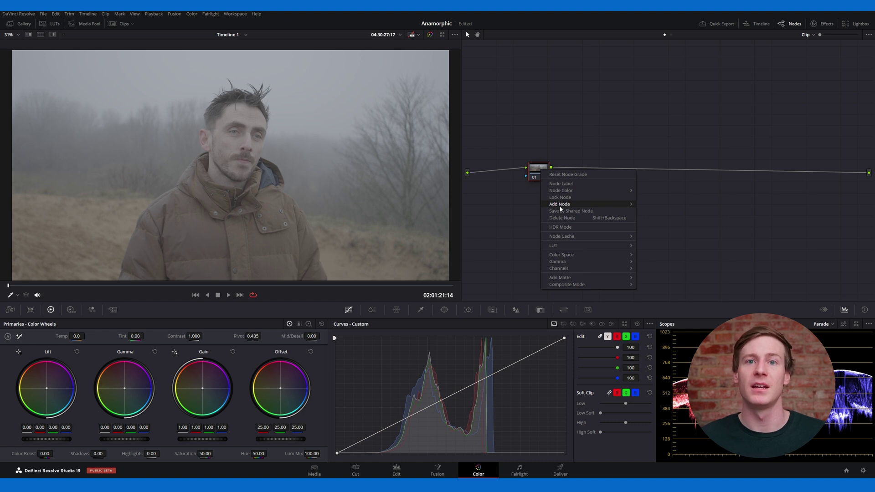
pyautogui.moveTo(566, 245)
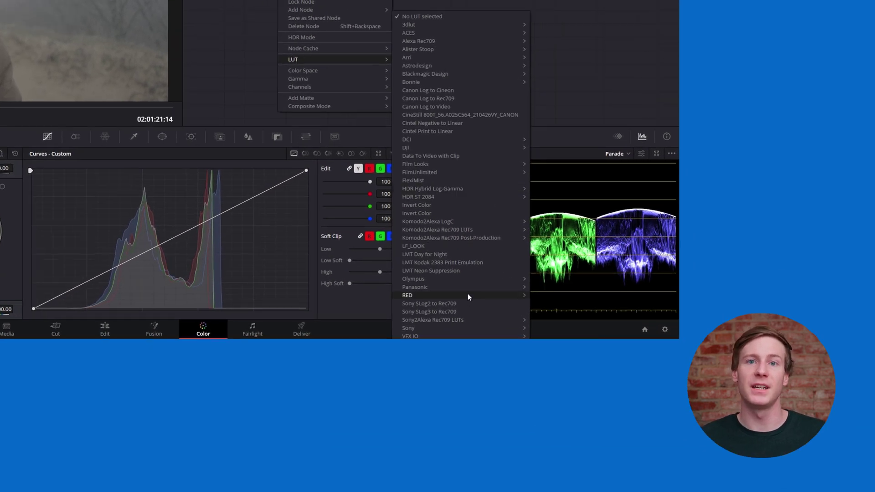
pyautogui.press('Escape')
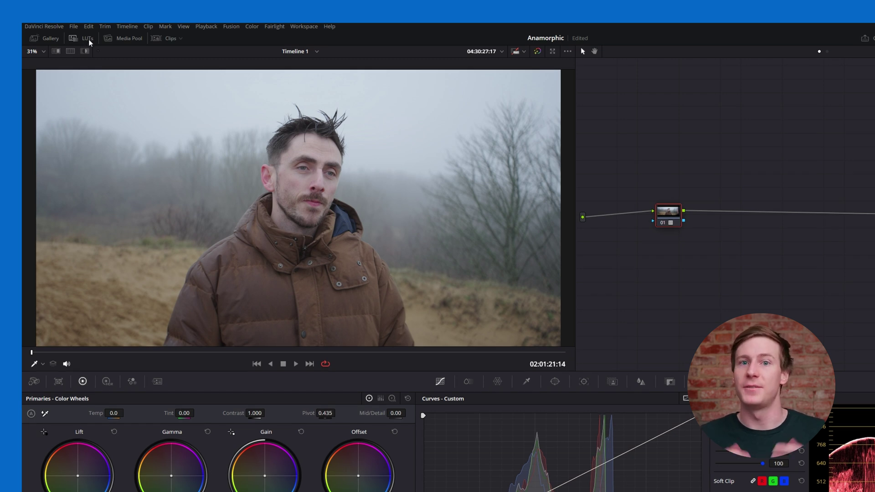
# Open and close the LUT browser, then add serial node 02 after node 01
pyautogui.click(89, 40)
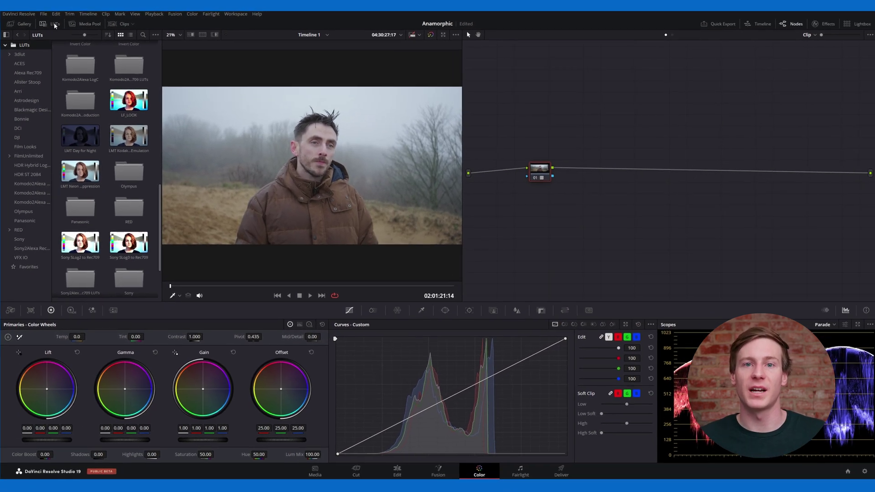
pyautogui.click(87, 38)
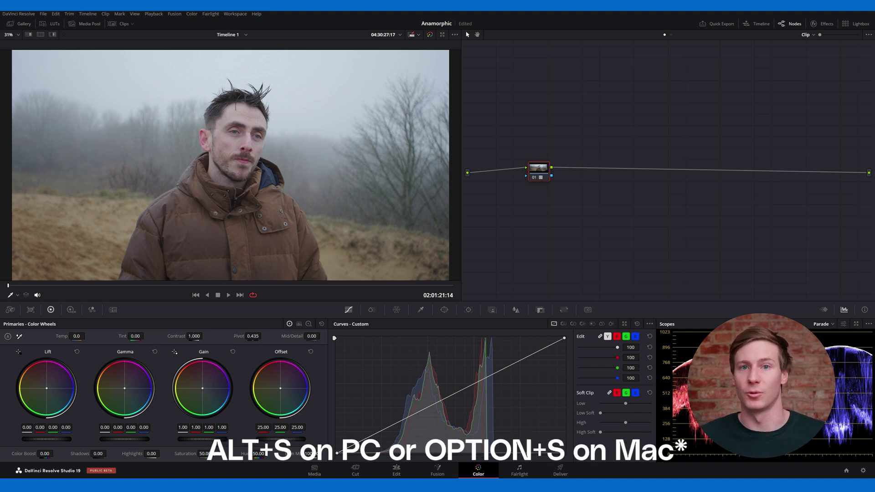
pyautogui.hotkey('alt', 's')
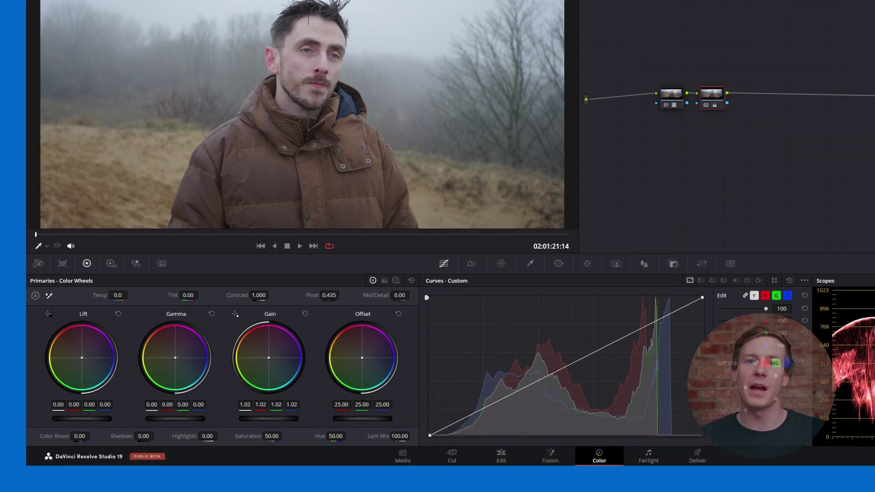
# On node 02, neutralise Gain, lower Lift to -0.05, raise Gamma and Gain, and pull Offset down
pyautogui.moveTo(250, 419); pyautogui.dragTo(245, 419)
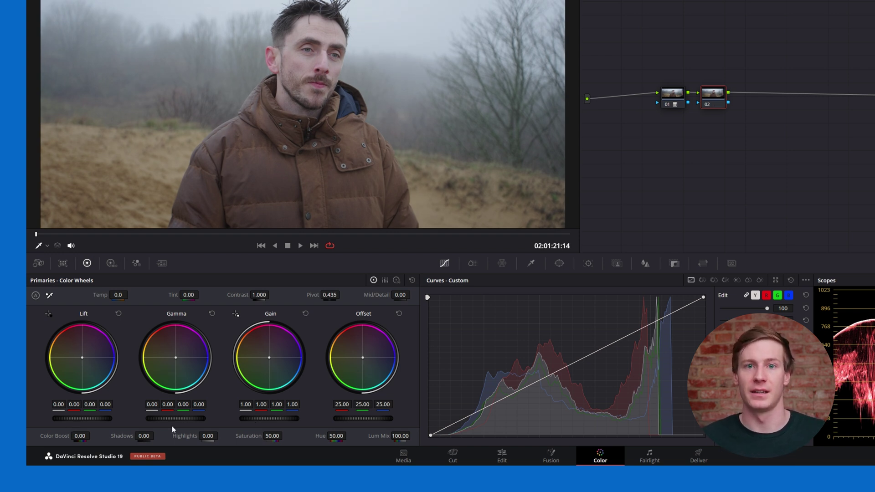
pyautogui.moveTo(101, 418); pyautogui.dragTo(94, 419)
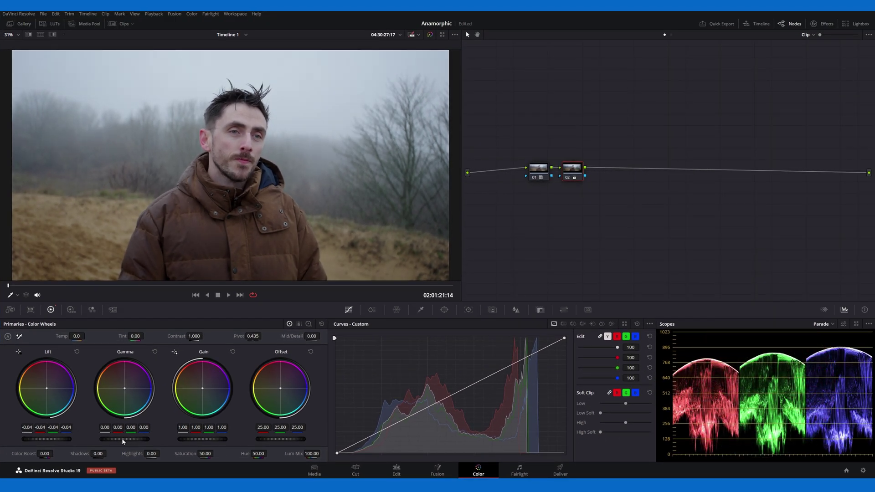
pyautogui.moveTo(123, 441); pyautogui.dragTo(137, 441)
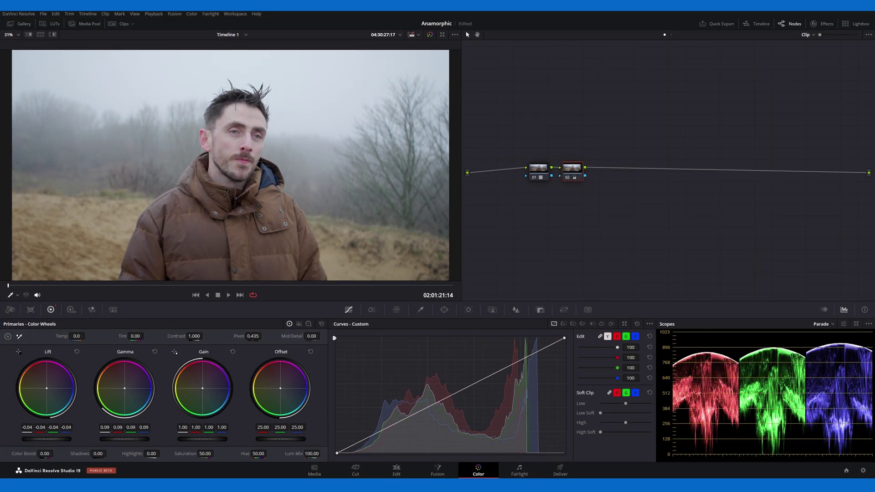
pyautogui.moveTo(208, 441); pyautogui.dragTo(218, 440)
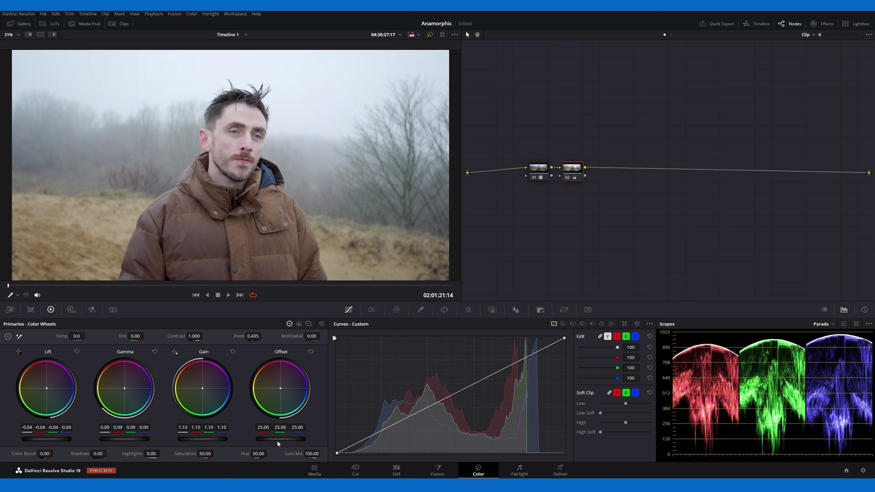
pyautogui.moveTo(284, 439); pyautogui.dragTo(269, 439)
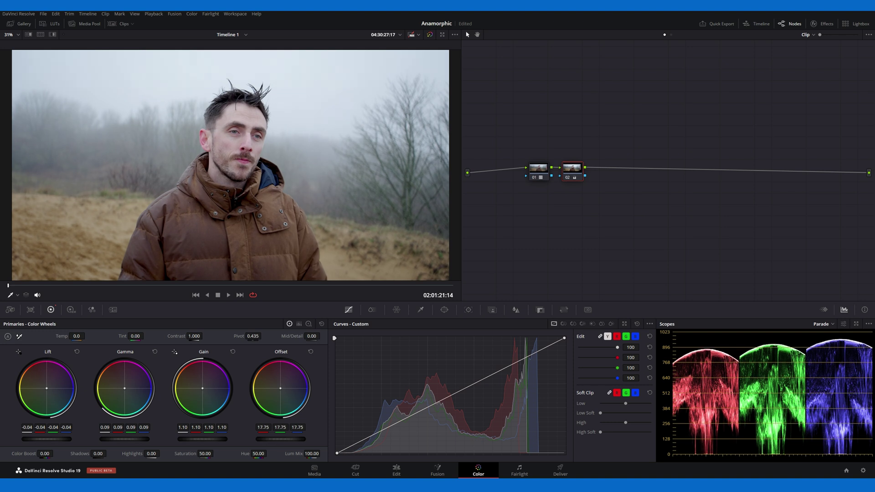
# Fine-tune Gain to 1.12 with a slight blue tint, set Offset to 18.30, and toggle node 02 to compare
pyautogui.moveTo(202, 439); pyautogui.dragTo(204, 440)
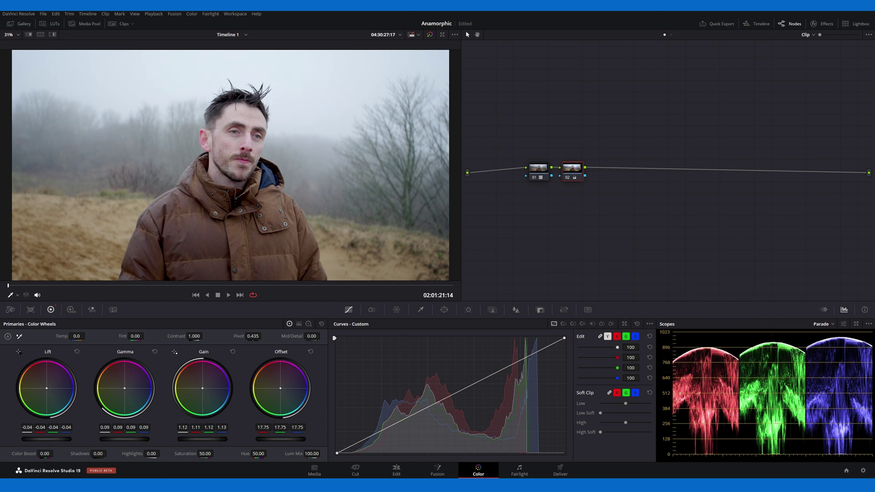
pyautogui.moveTo(202, 388); pyautogui.dragTo(205, 391)
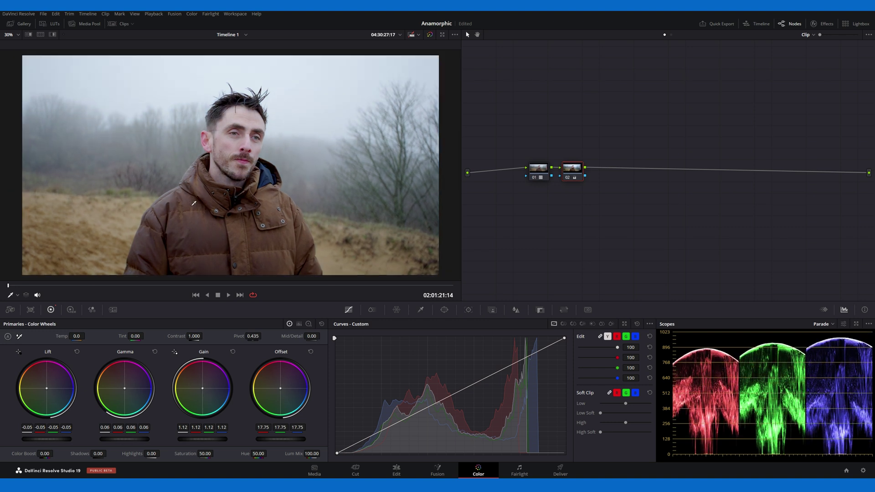
pyautogui.scroll(1, 195, 207)
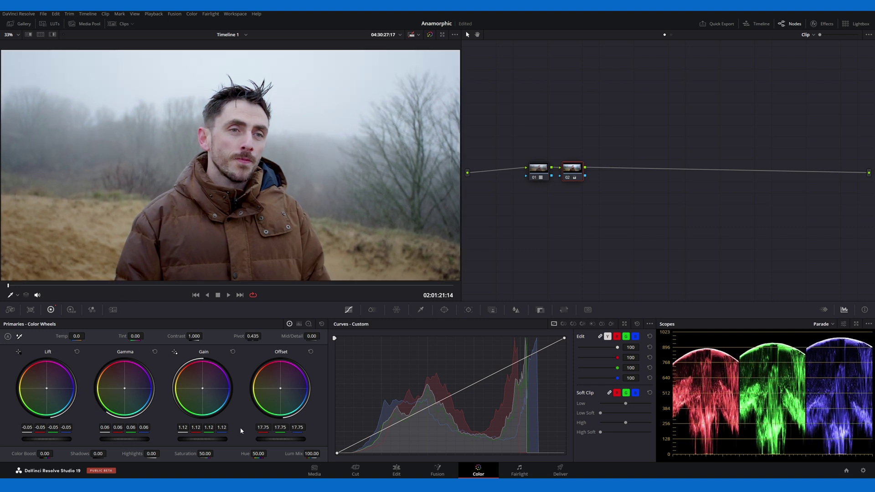
pyautogui.moveTo(266, 440)
pyautogui.mouseDown()
pyautogui.moveTo(294, 440)
pyautogui.moveTo(282, 439)
pyautogui.mouseUp()
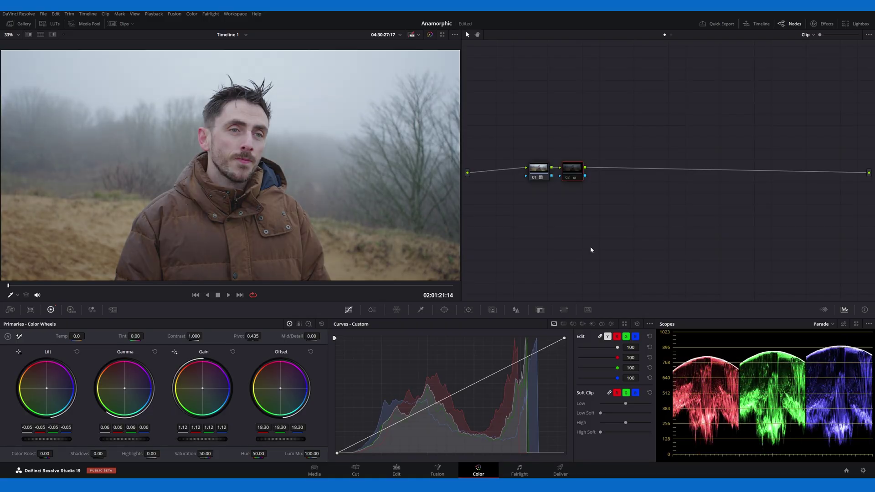
pyautogui.hotkey('ctrl', 'd')
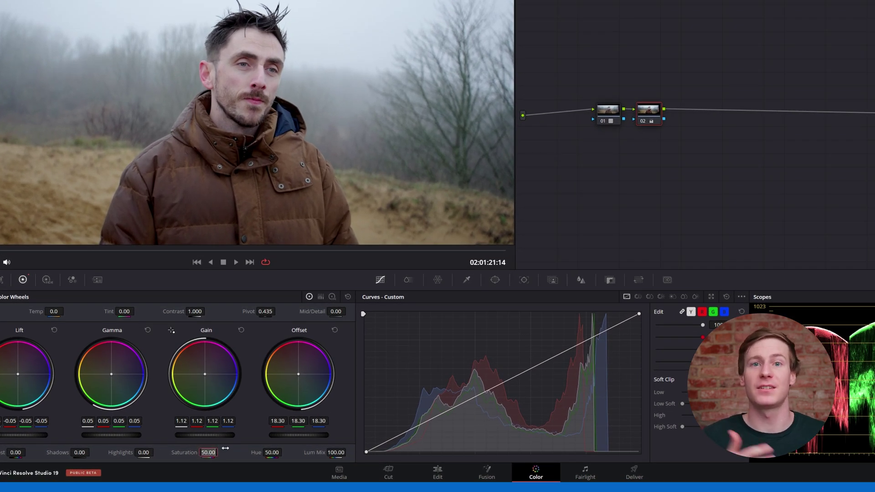
# Raise Saturation from 50 to 55 and scrub through the clip to review the correction
pyautogui.moveTo(225, 449); pyautogui.dragTo(234, 448)
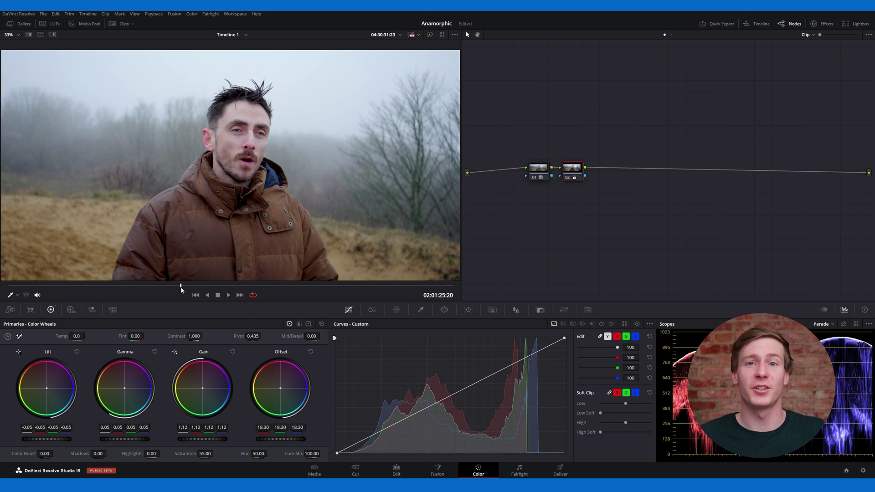
pyautogui.moveTo(181, 289); pyautogui.dragTo(420, 299)
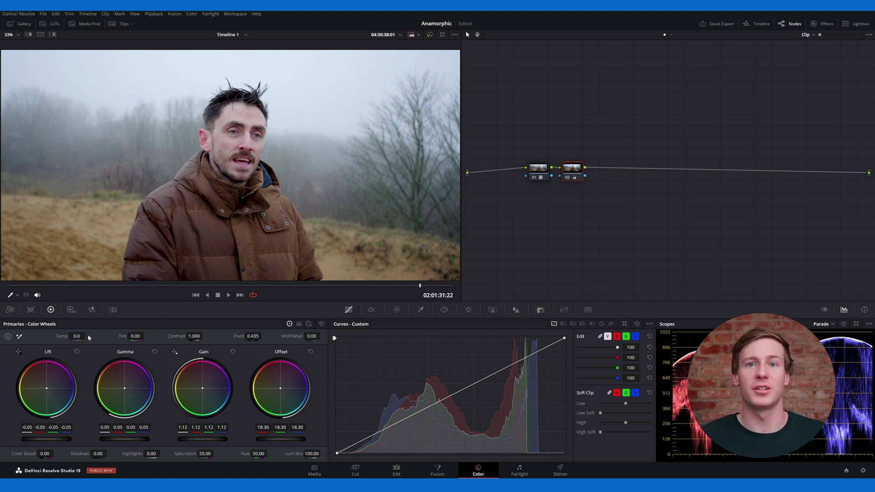
# Add node 03 that warms the Temp to 400 and slightly lifts the red and blue highlights
pyautogui.hotkey('alt', 's')
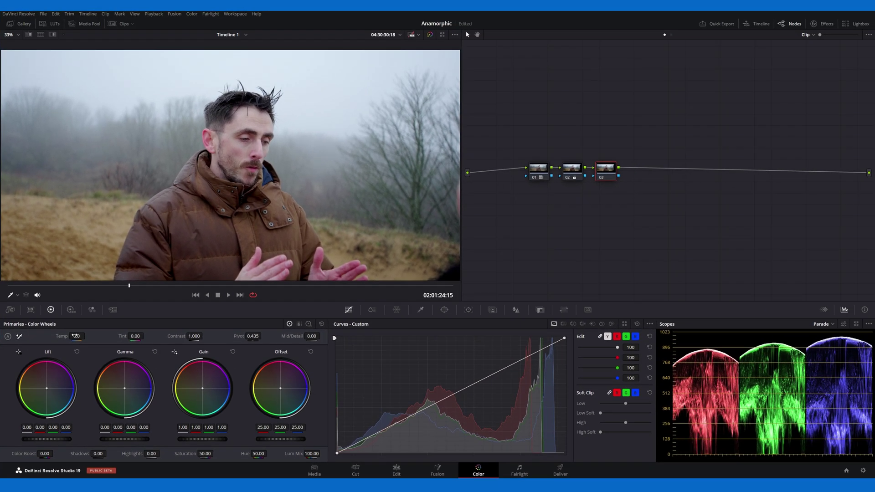
pyautogui.moveTo(77, 336); pyautogui.dragTo(98, 336)
pyautogui.moveTo(174, 286); pyautogui.dragTo(179, 286)
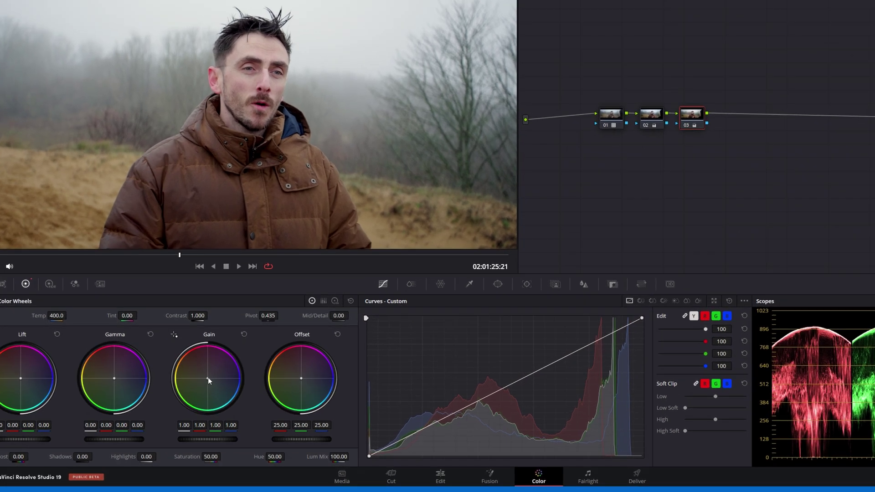
pyautogui.moveTo(202, 387); pyautogui.dragTo(204, 387)
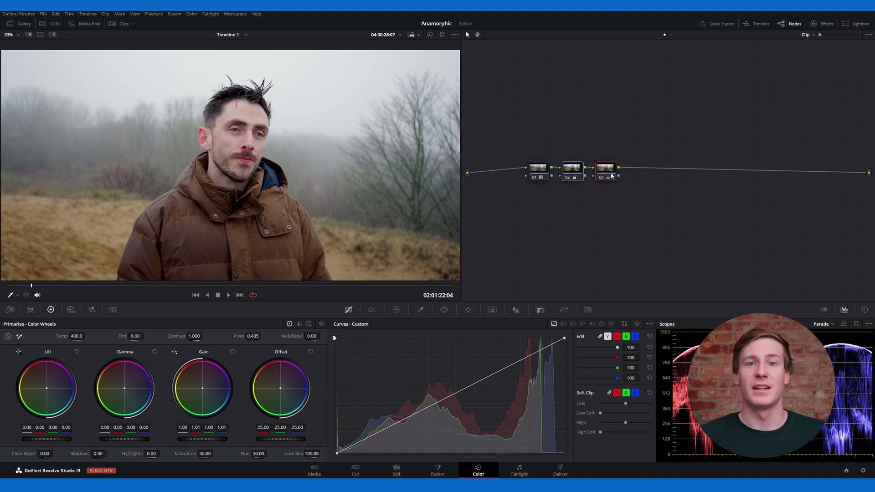
# Compare the look with nodes 02 and 03 toggled off and on, then add empty node 04 after node 03
pyautogui.click(571, 177)
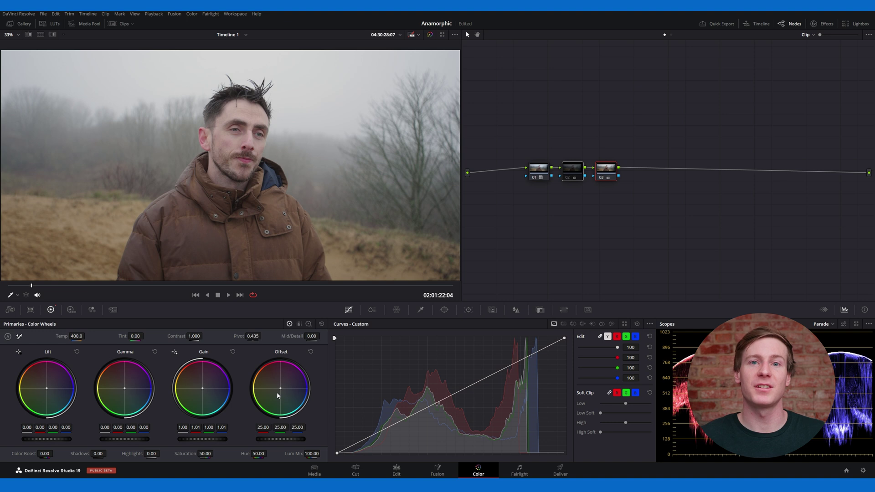
pyautogui.hotkey('ctrl', 'd')
pyautogui.hotkey('alt', 'd')
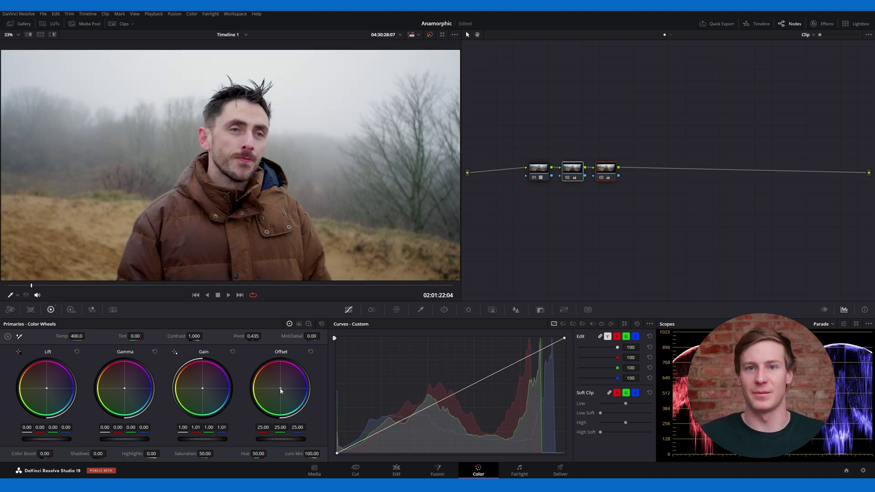
pyautogui.click(641, 246)
pyautogui.hotkey('alt', 's')
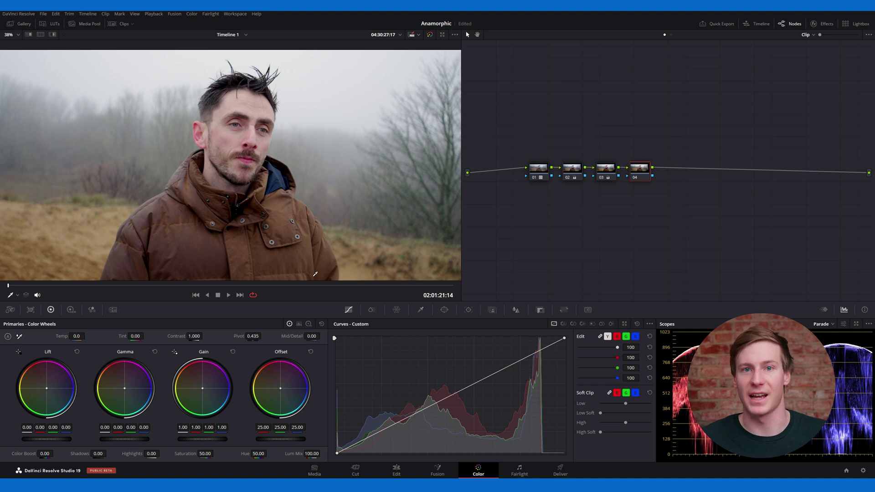
# On node 04, add a circular window stretched into a wide ellipse around the frame
pyautogui.moveTo(21, 291); pyautogui.dragTo(474, 283)
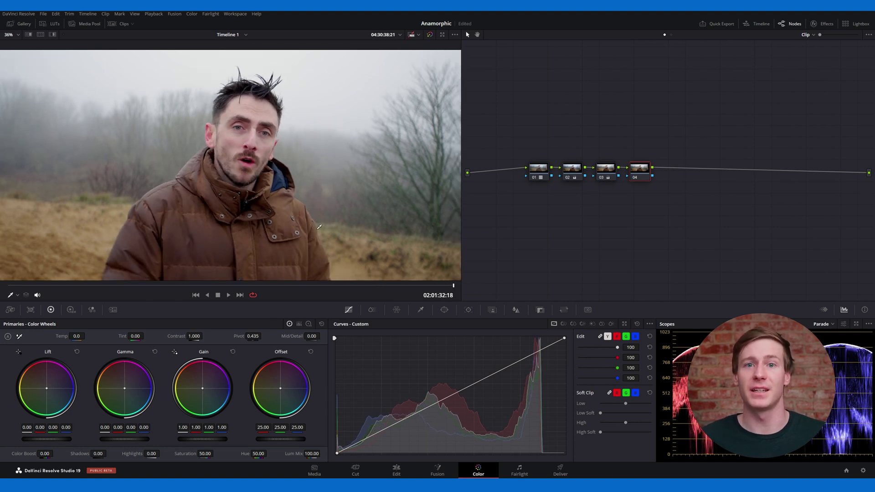
pyautogui.hotkey('shift', 'z')
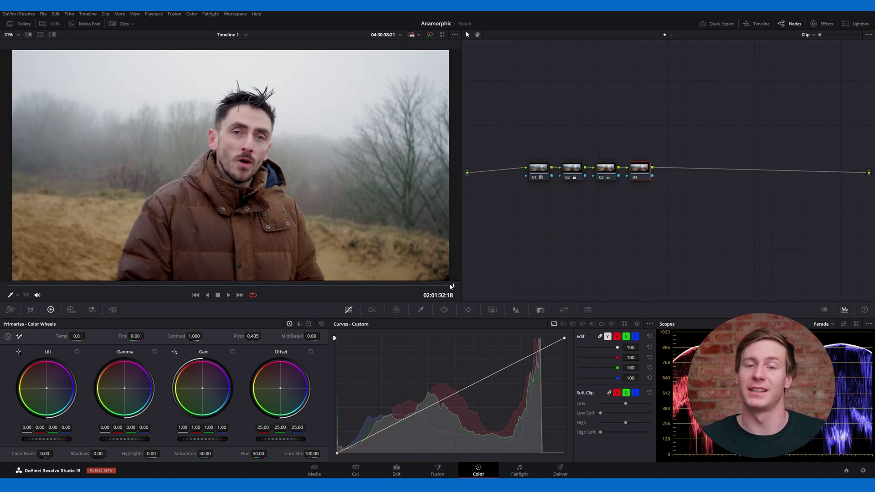
pyautogui.moveTo(452, 286); pyautogui.dragTo(218, 282)
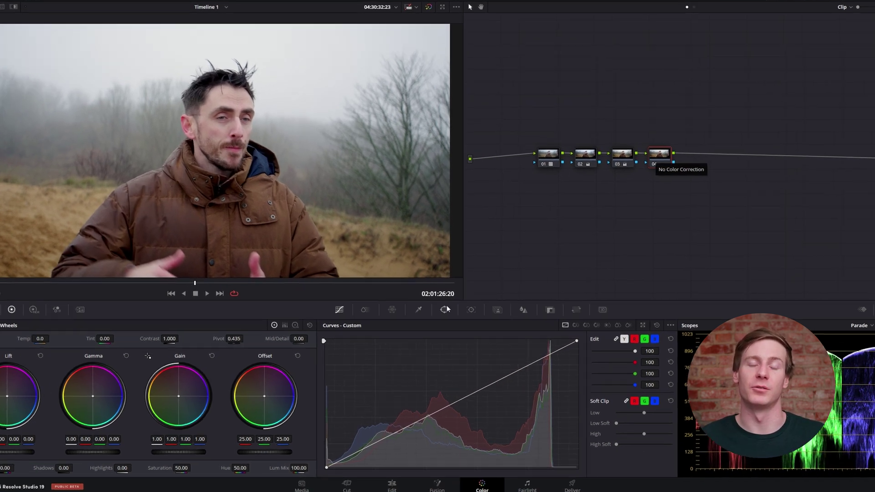
pyautogui.click(446, 311)
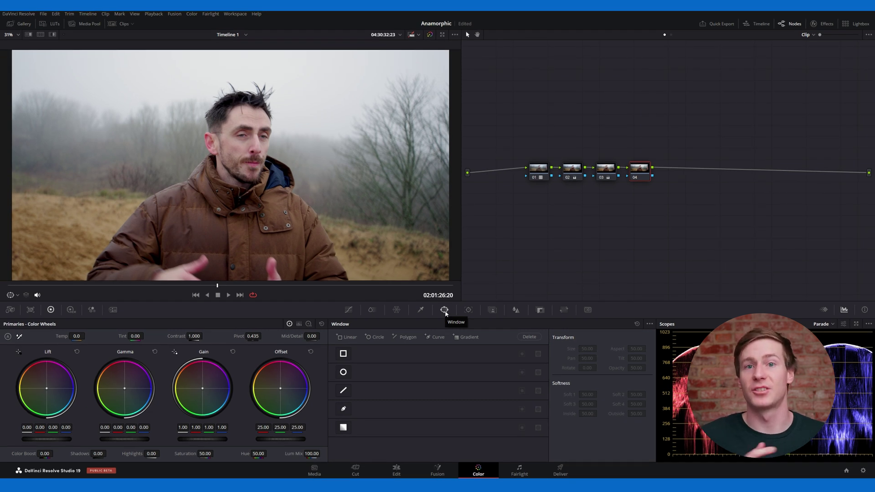
pyautogui.click(343, 372)
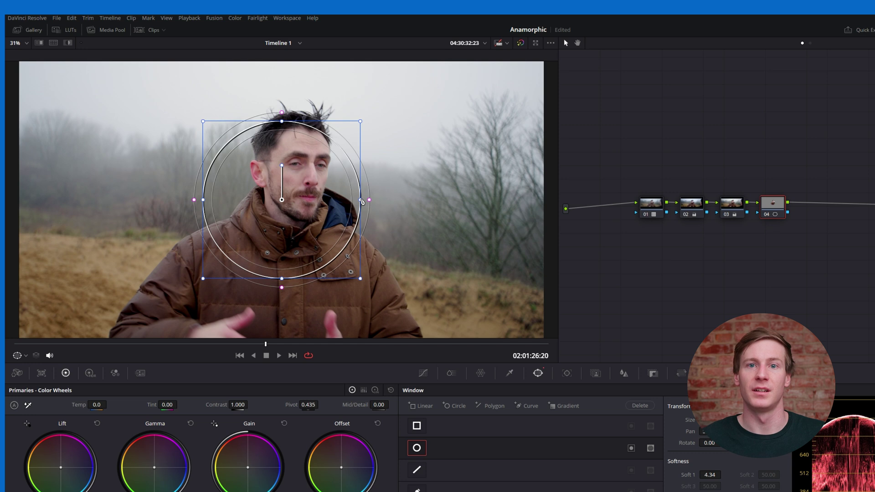
pyautogui.moveTo(363, 201); pyautogui.dragTo(398, 210)
pyautogui.moveTo(398, 281); pyautogui.dragTo(457, 351)
# Heavily soften the window edge, darken the node to Offset 13.85, and add serial node 05
pyautogui.scroll(-2, 398, 296)
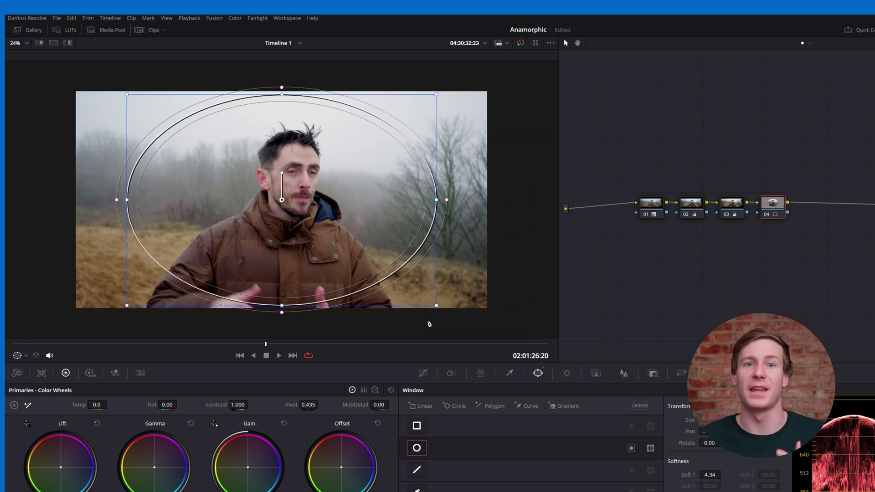
pyautogui.moveTo(286, 320); pyautogui.dragTo(289, 335)
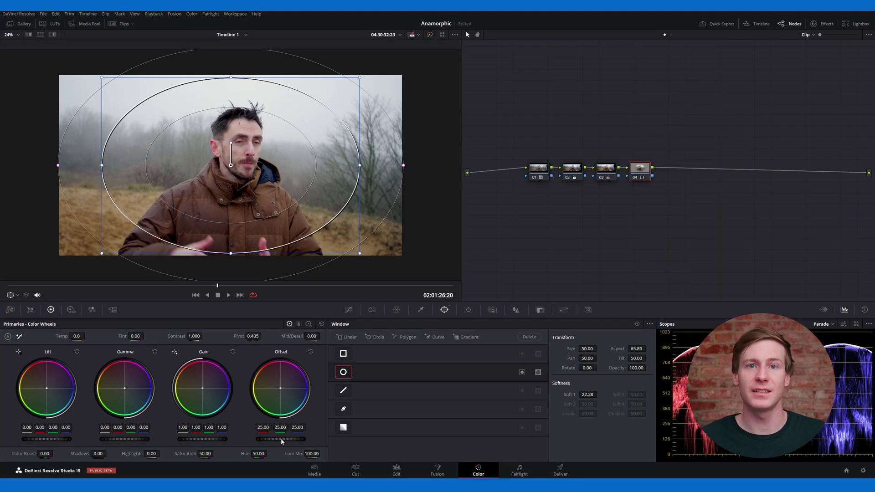
pyautogui.moveTo(292, 443); pyautogui.dragTo(272, 443)
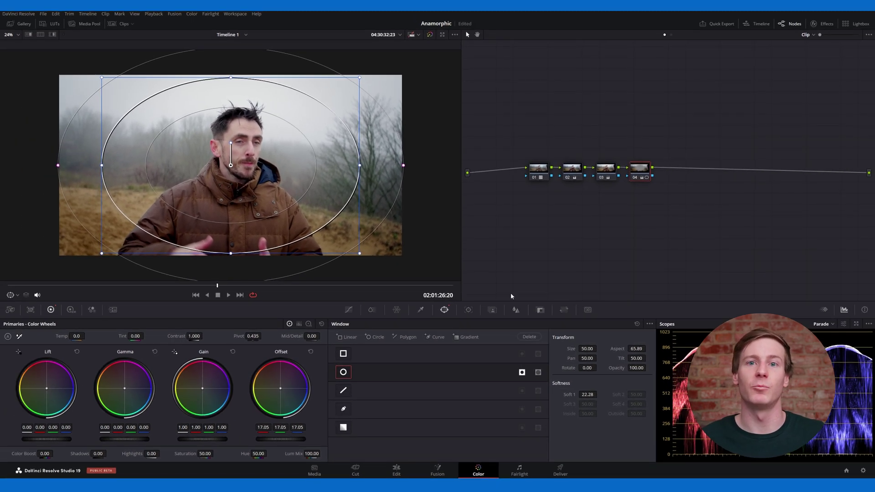
pyautogui.moveTo(281, 439); pyautogui.dragTo(274, 440)
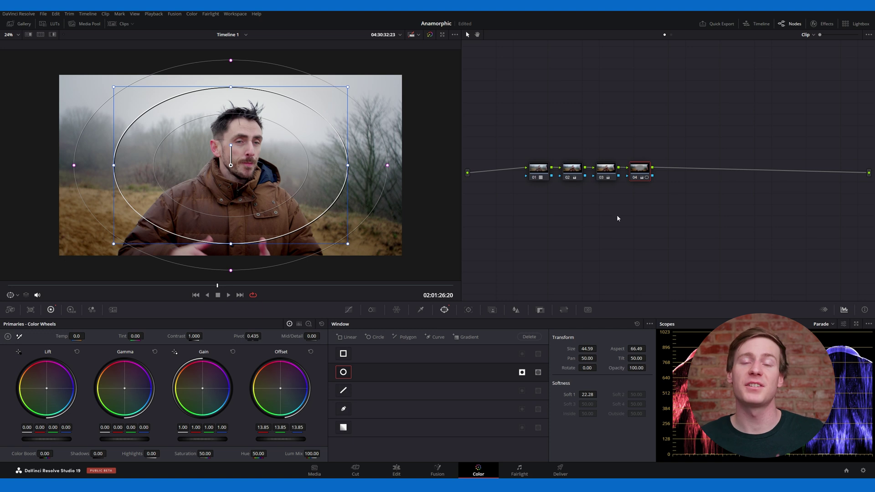
pyautogui.hotkey('alt', 's')
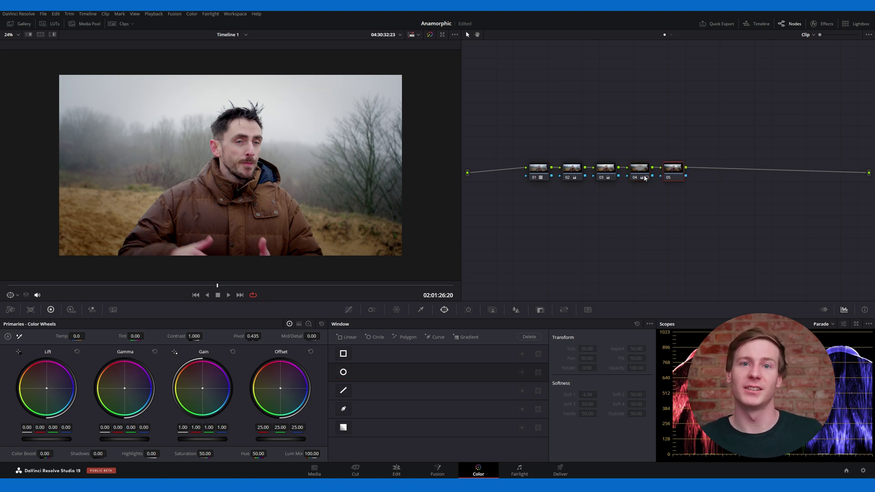
# Shrink node 04's vignette circle window slightly and evenly
pyautogui.click(643, 174)
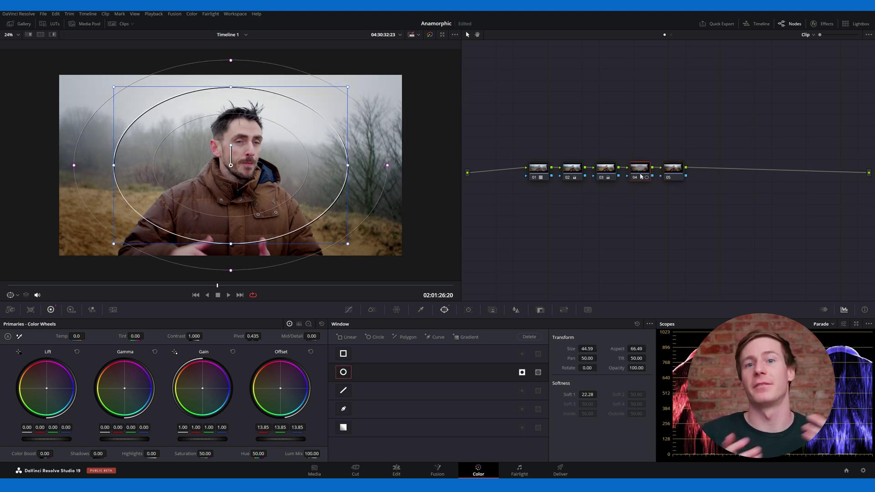
pyautogui.moveTo(348, 244); pyautogui.dragTo(328, 230)
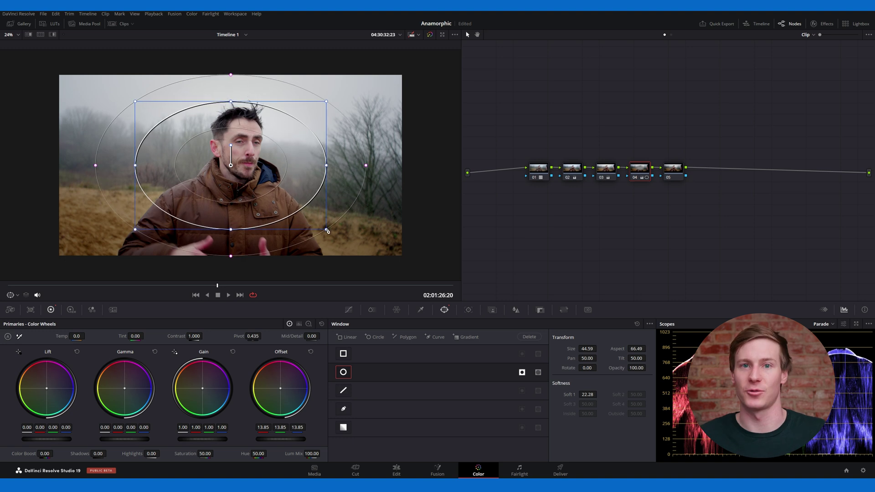
pyautogui.click(674, 171)
pyautogui.moveTo(155, 287); pyautogui.dragTo(152, 290)
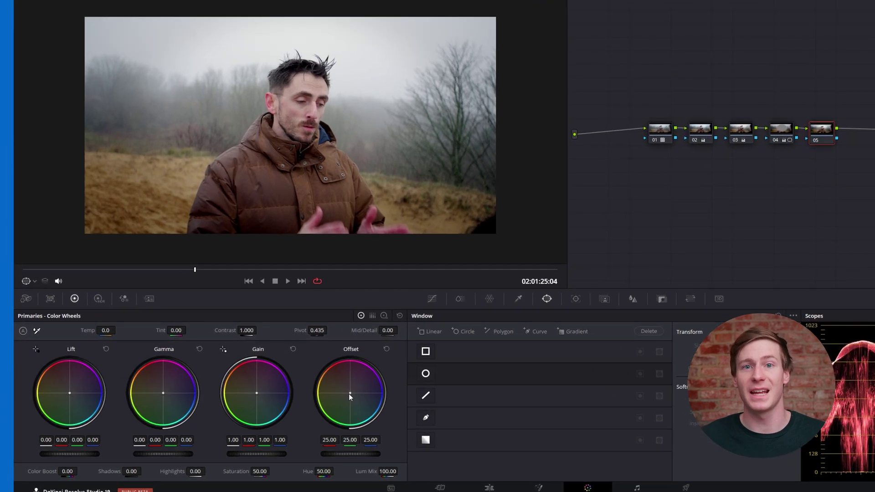
# On node 05, push Offset toward green, tweak Lift and Gain, and set Temp to -1000
pyautogui.moveTo(280, 390); pyautogui.dragTo(279, 392)
pyautogui.moveTo(350, 394); pyautogui.dragTo(350, 395)
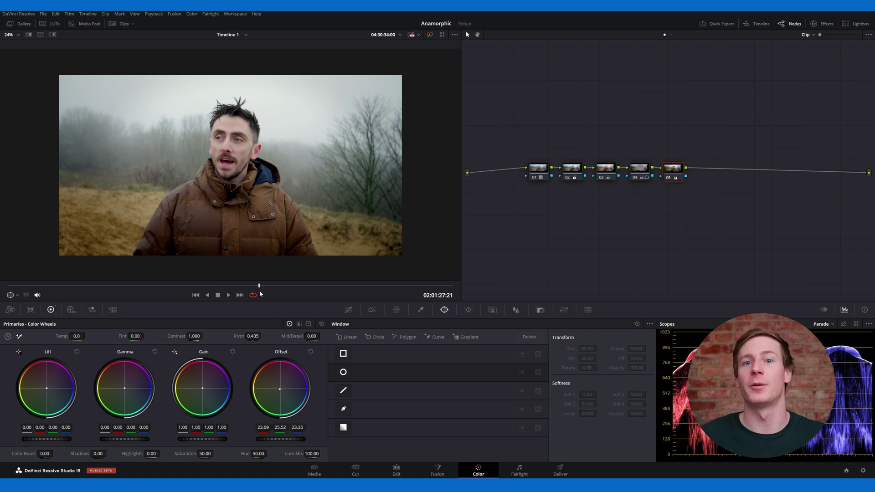
pyautogui.moveTo(286, 295); pyautogui.dragTo(337, 294)
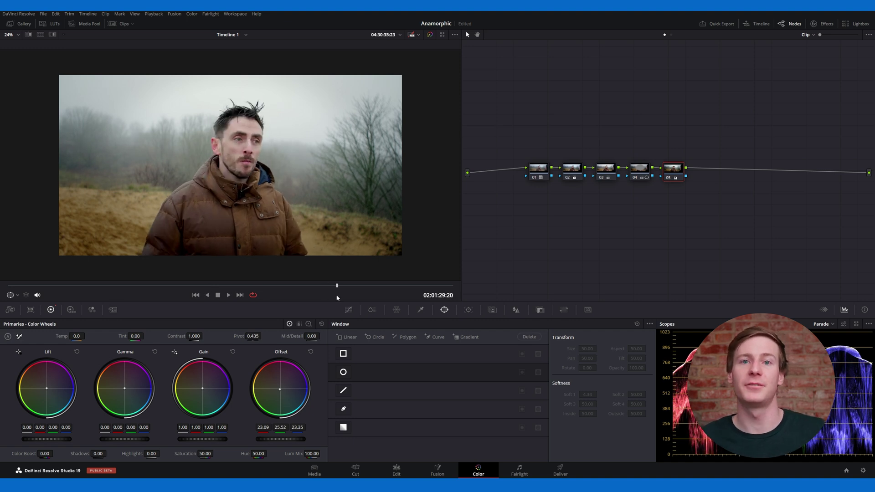
pyautogui.moveTo(47, 390); pyautogui.dragTo(46, 390)
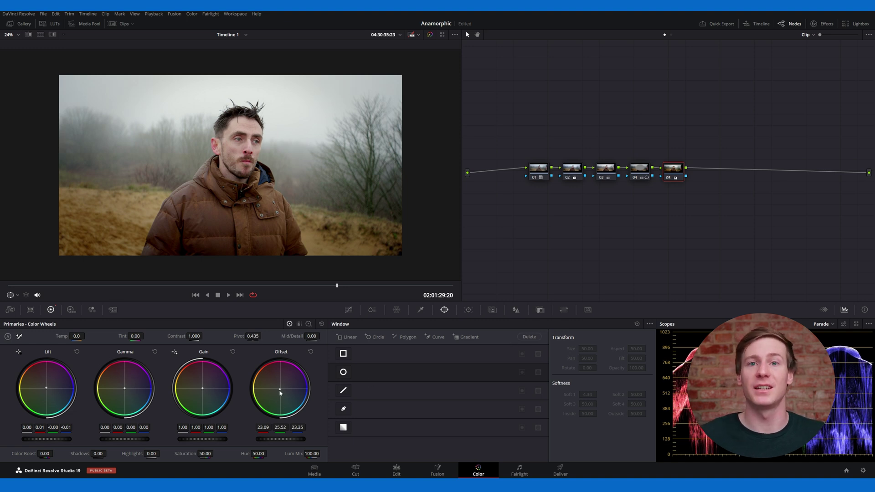
pyautogui.moveTo(280, 393); pyautogui.dragTo(282, 391)
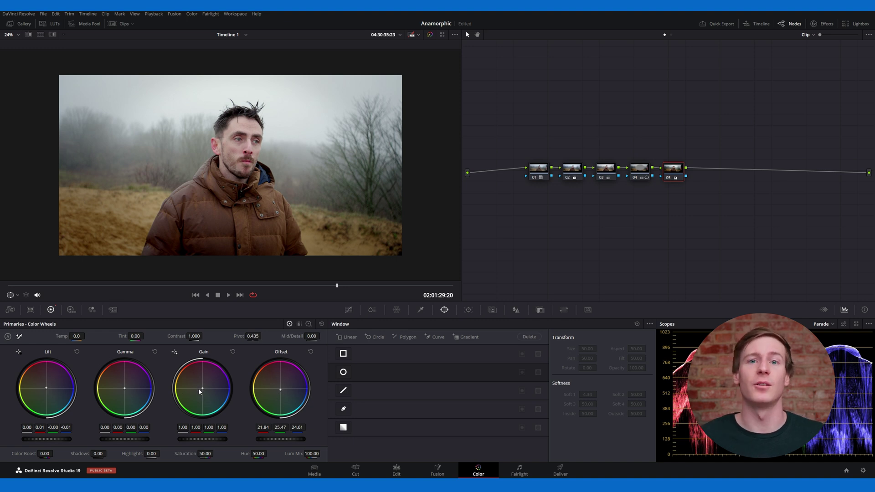
pyautogui.moveTo(202, 388); pyautogui.dragTo(201, 388)
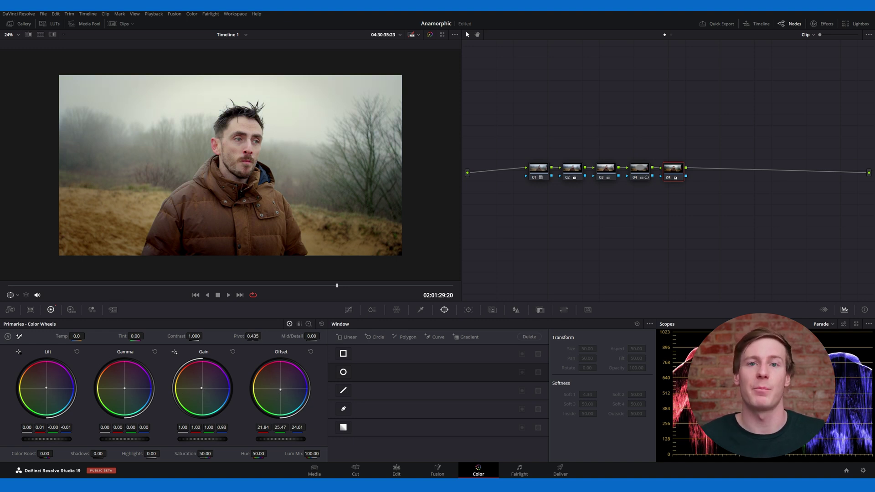
pyautogui.moveTo(208, 441); pyautogui.dragTo(224, 442)
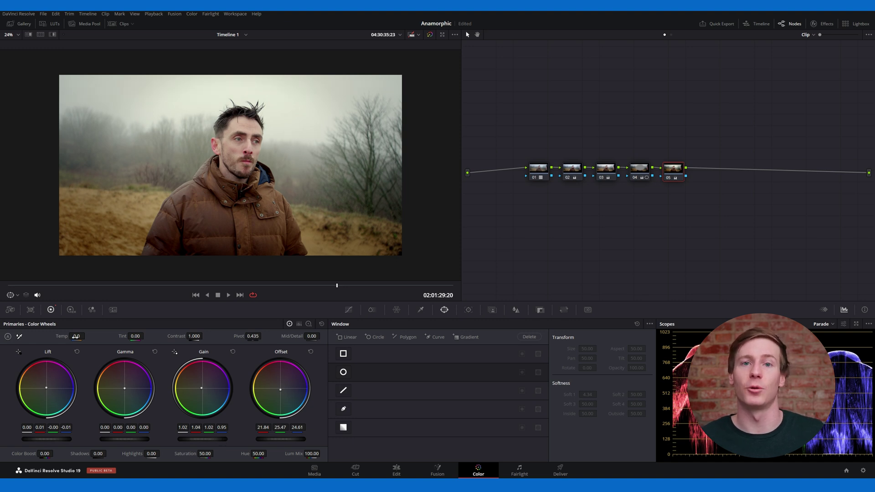
pyautogui.moveTo(77, 336); pyautogui.dragTo(49, 336)
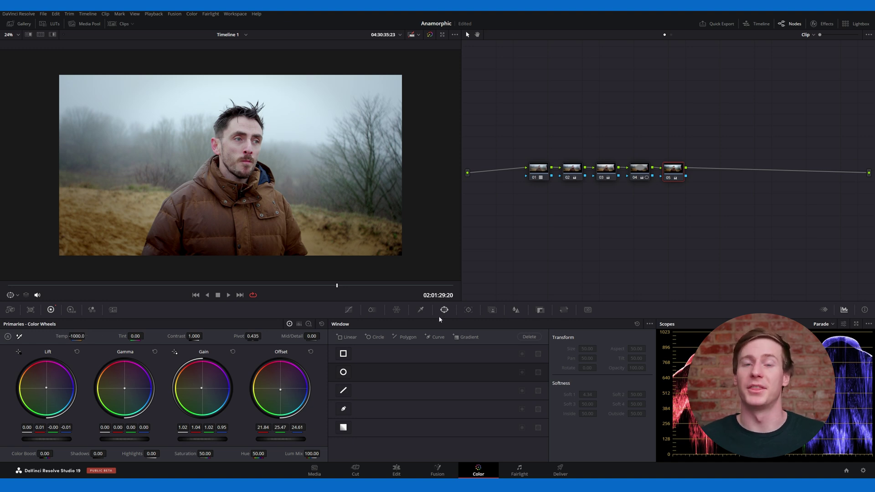
pyautogui.scroll(2, 246, 126)
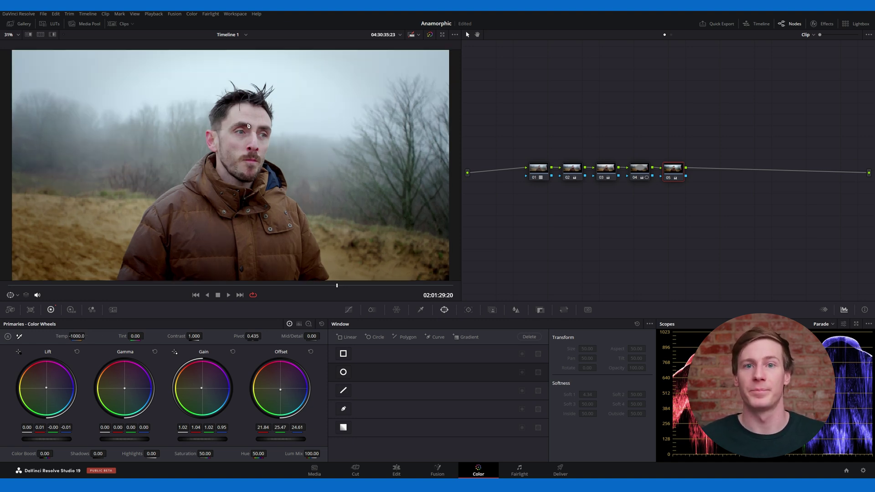
pyautogui.press('space')
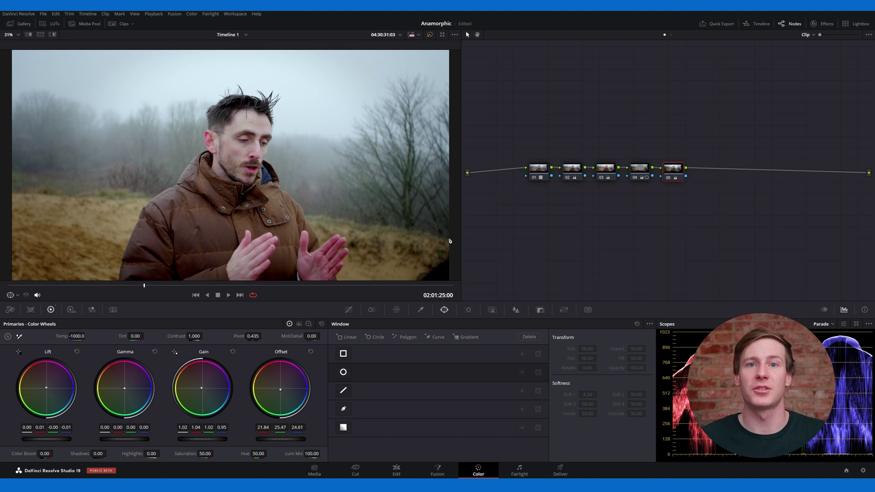
pyautogui.click(607, 175)
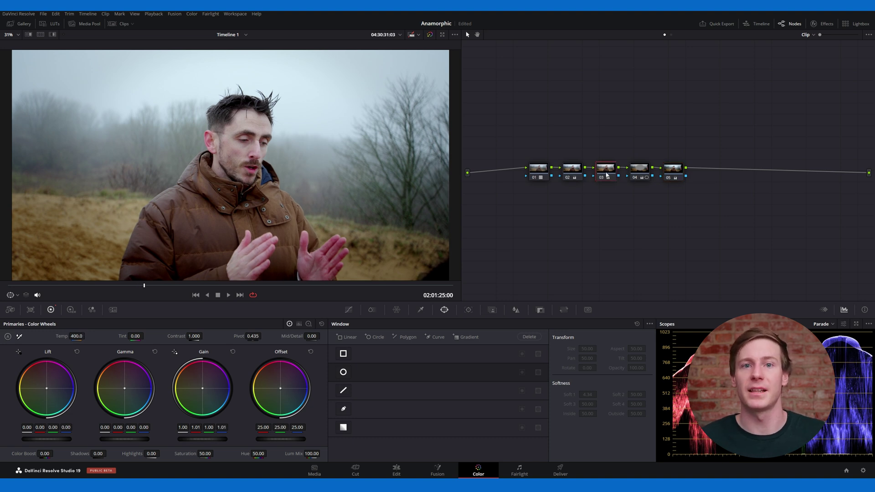
pyautogui.hotkey('ctrl', 'd')
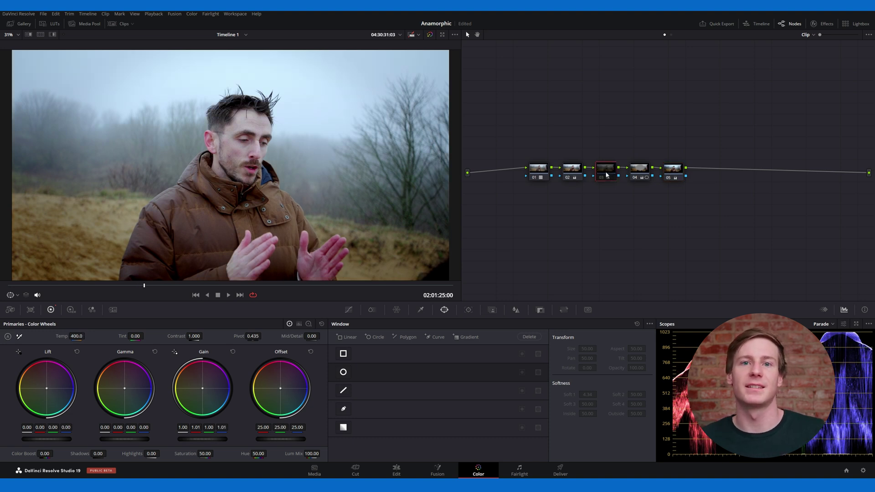
pyautogui.scroll(5, 323, 169)
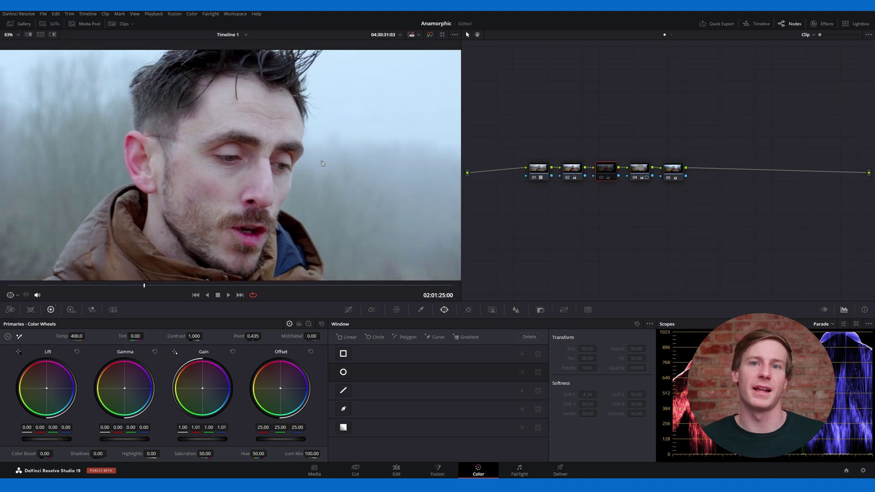
pyautogui.hotkey('ctrl', 'd')
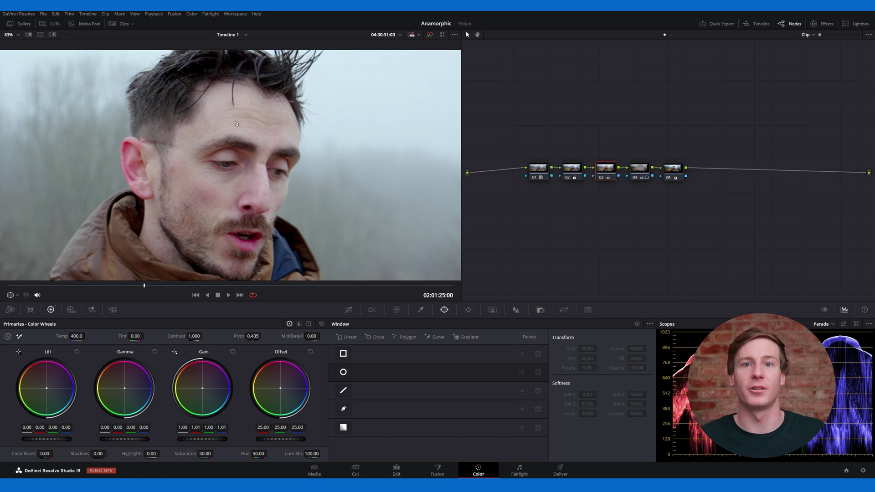
pyautogui.scroll(-5, 266, 139)
pyautogui.moveTo(127, 288); pyautogui.dragTo(55, 288)
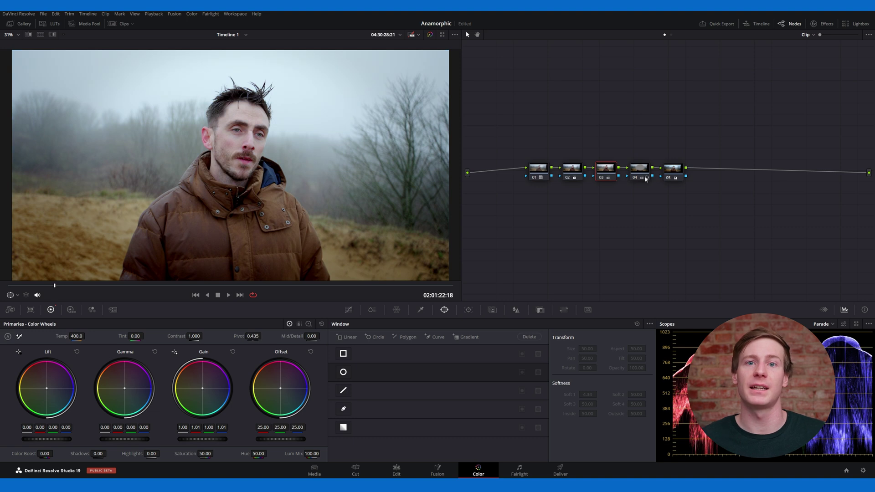
pyautogui.moveTo(675, 177); pyautogui.dragTo(682, 178)
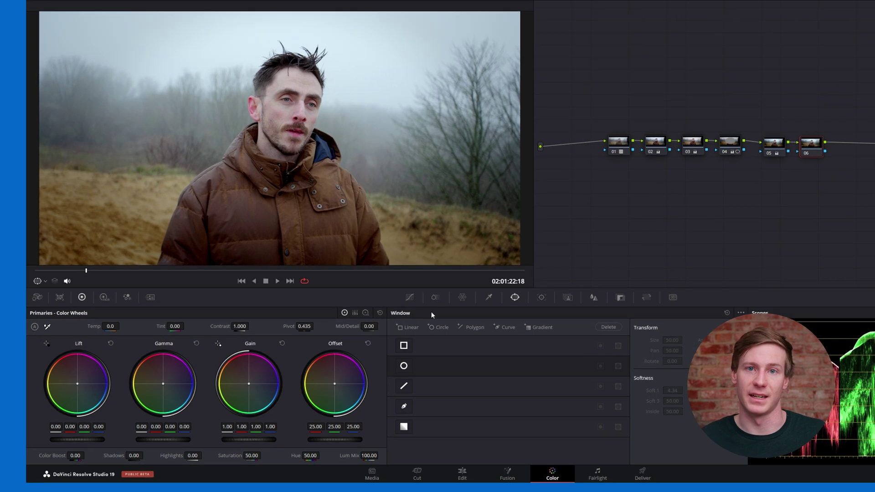
# On fresh node 06, shift the Tint toward green and start editing Saturation
pyautogui.click(321, 324)
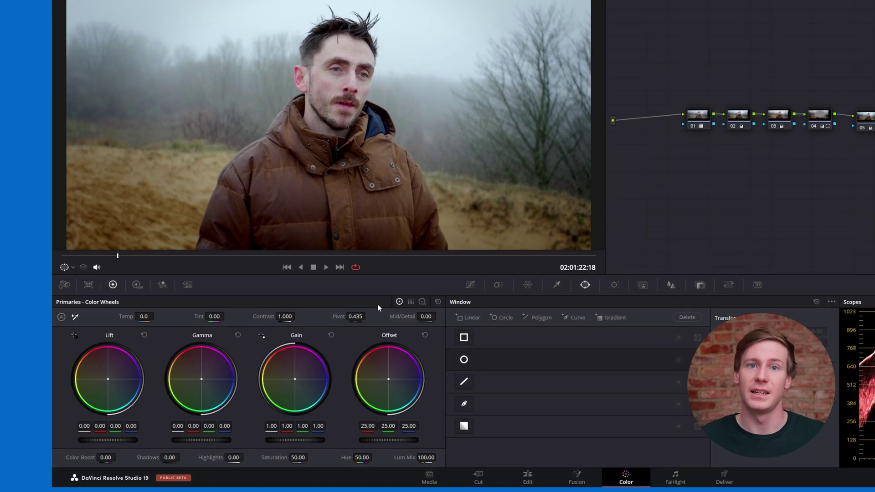
pyautogui.moveTo(218, 317); pyautogui.dragTo(200, 317)
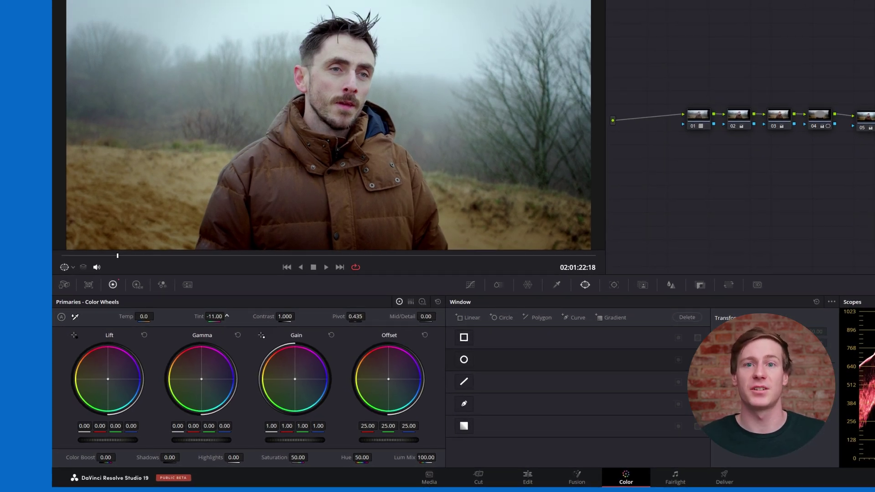
pyautogui.click(299, 457)
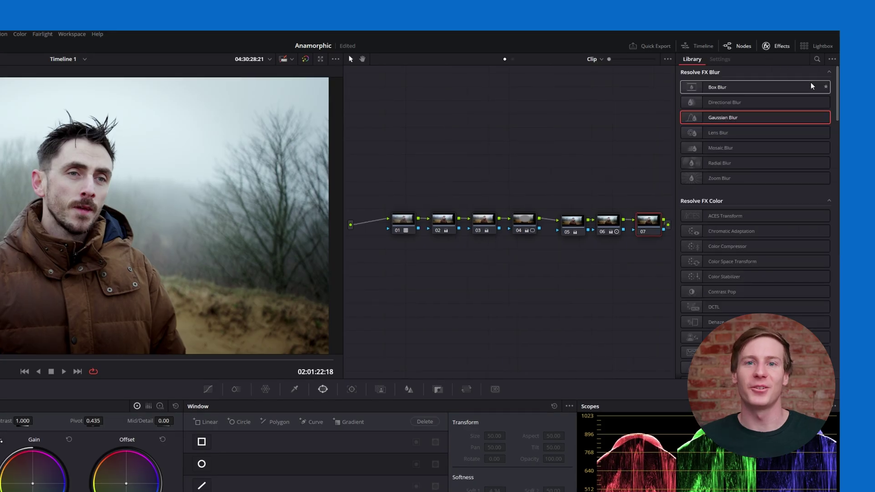
# Search effects for 'grain' and apply Film Grain to node 07: preset 35mm 200T, Opacity 0.6
pyautogui.click(817, 58)
pyautogui.write('grain')
pyautogui.moveTo(711, 107); pyautogui.dragTo(649, 228)
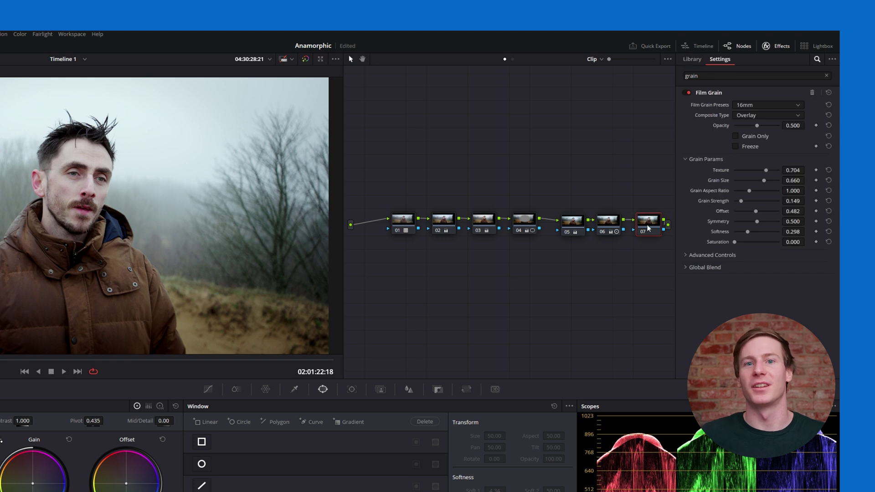
pyautogui.click(768, 105)
pyautogui.click(750, 166)
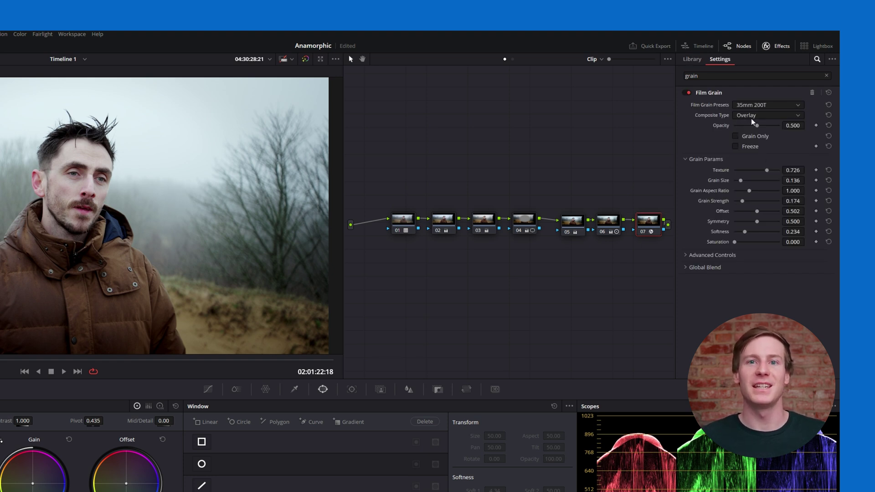
pyautogui.doubleClick(793, 126)
pyautogui.write('0.6')
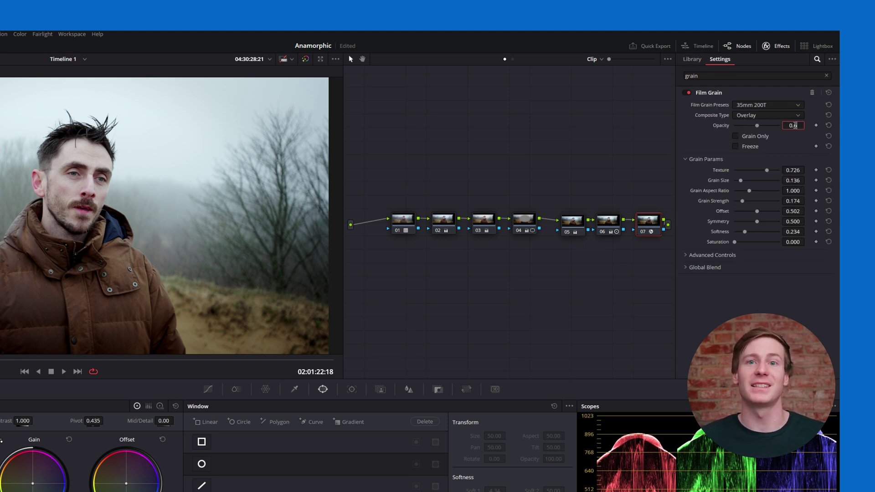
pyautogui.press('Return')
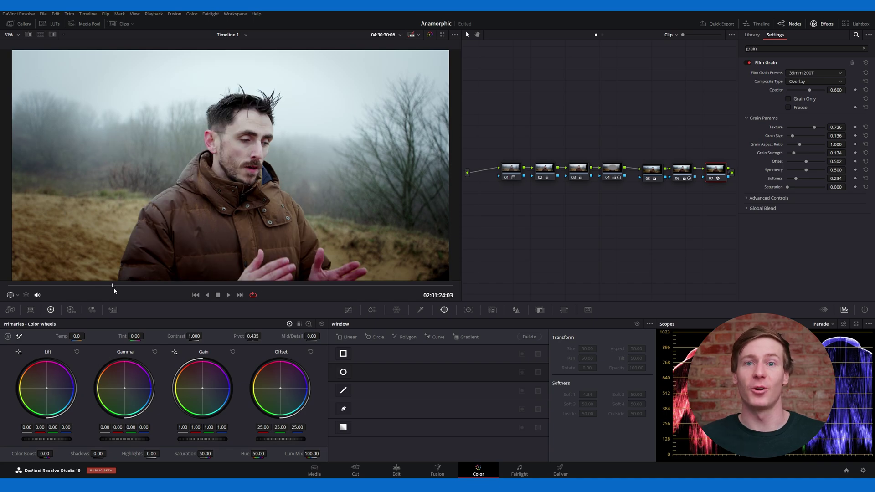